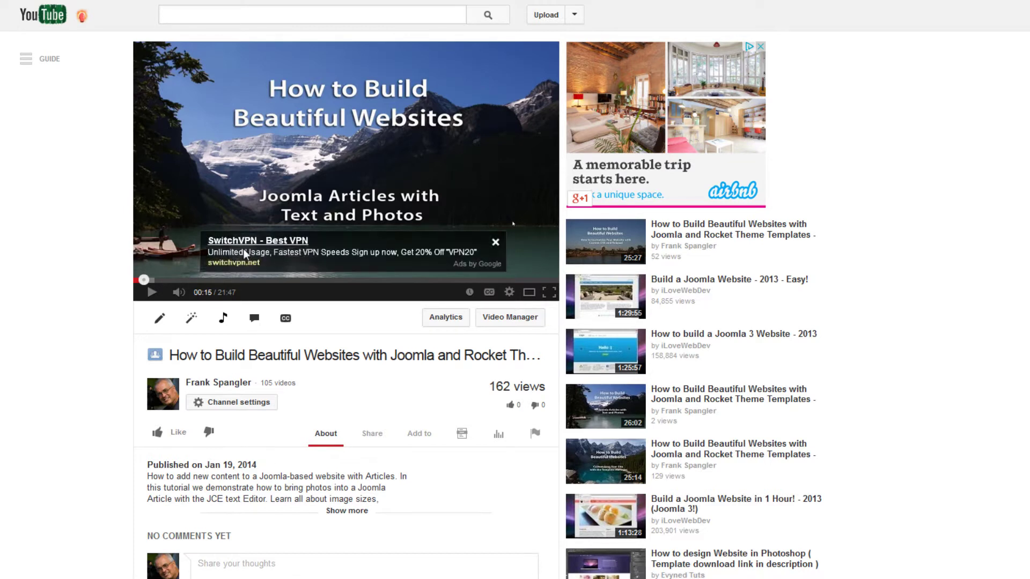
Step: Leave the YouTube tutorial and bring up the helpustohelp.com home page
{"action": "mouse_move", "coordinate": [424, 450]}
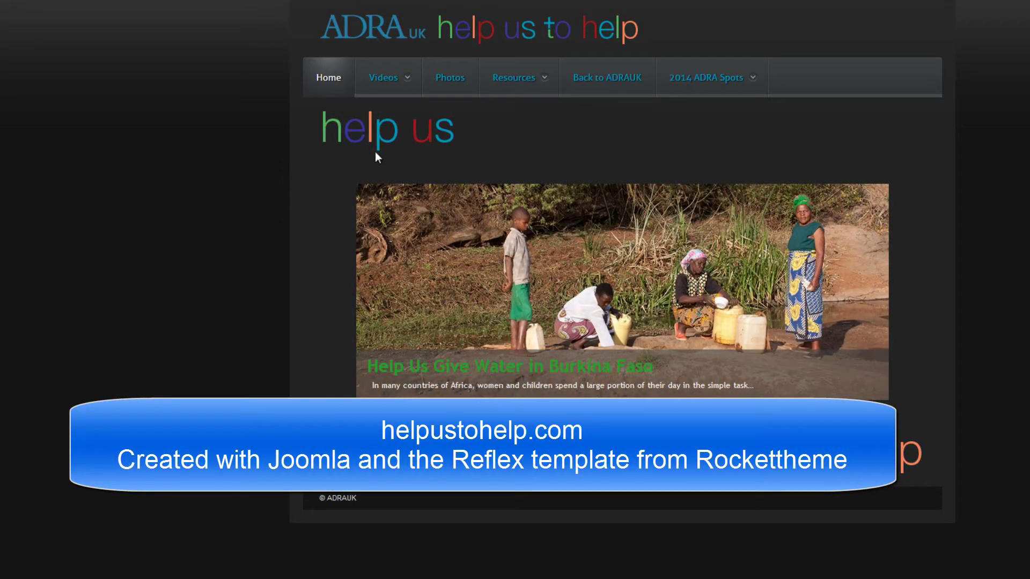
Step: From the Videos menu, open the 'A Forgotten People in a Forgotten Land' article
{"action": "mouse_move", "coordinate": [391, 86]}
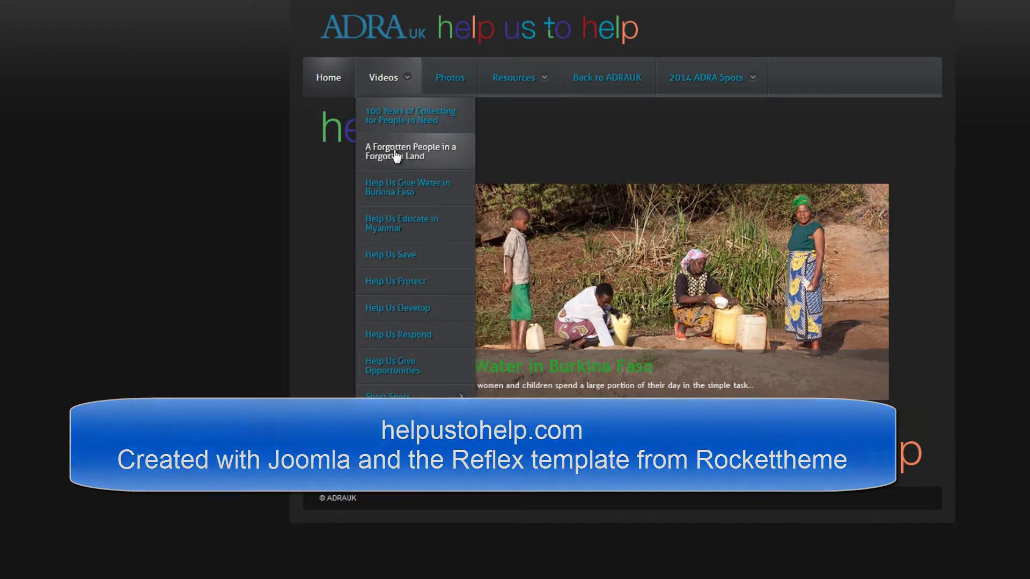
{"action": "left_click", "coordinate": [396, 156]}
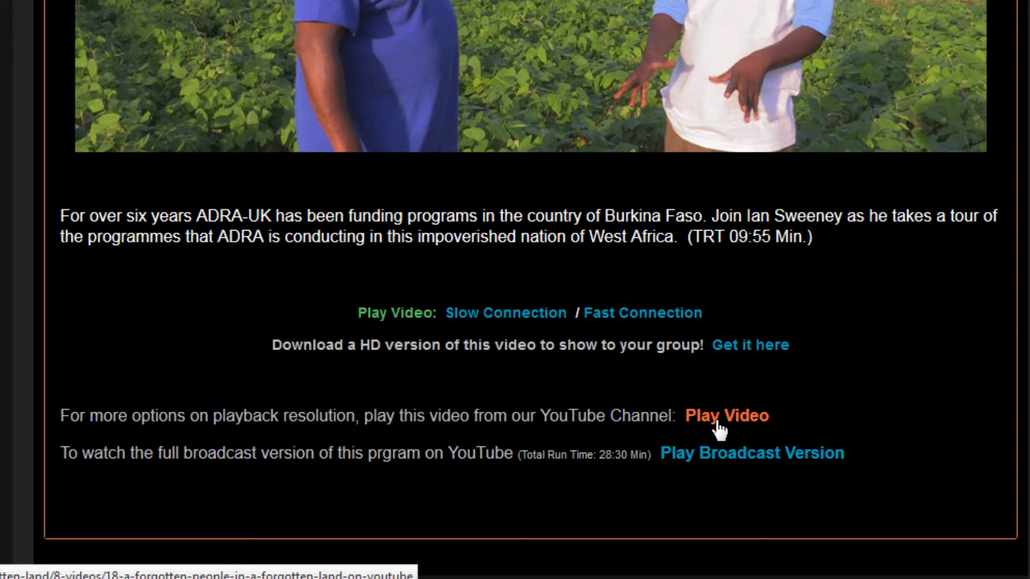
Step: Switch to the RocketTheme Extensions Downloads page for the RokBox folder
{"action": "mouse_move", "coordinate": [207, 0]}
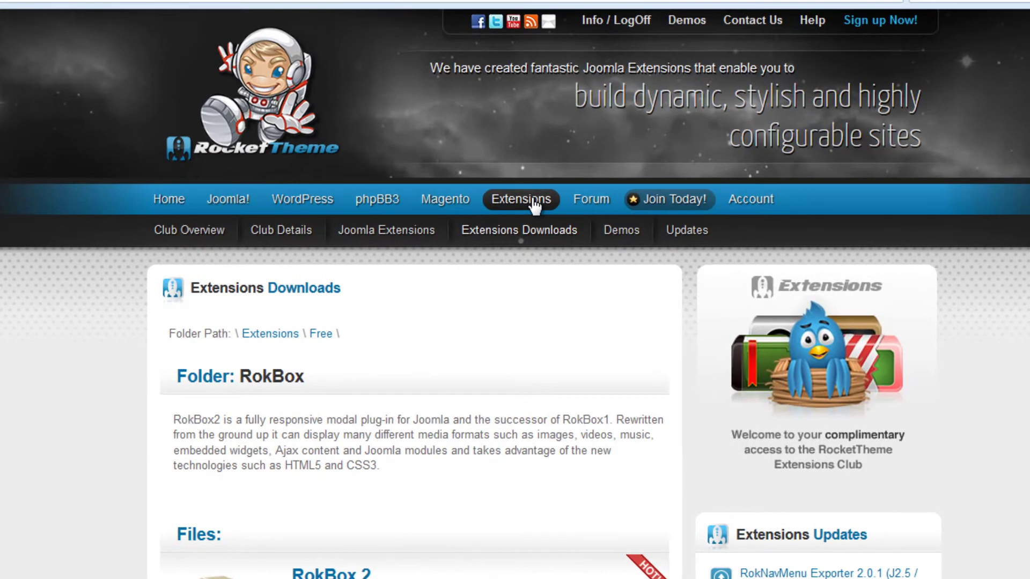
{"action": "left_click", "coordinate": [535, 204]}
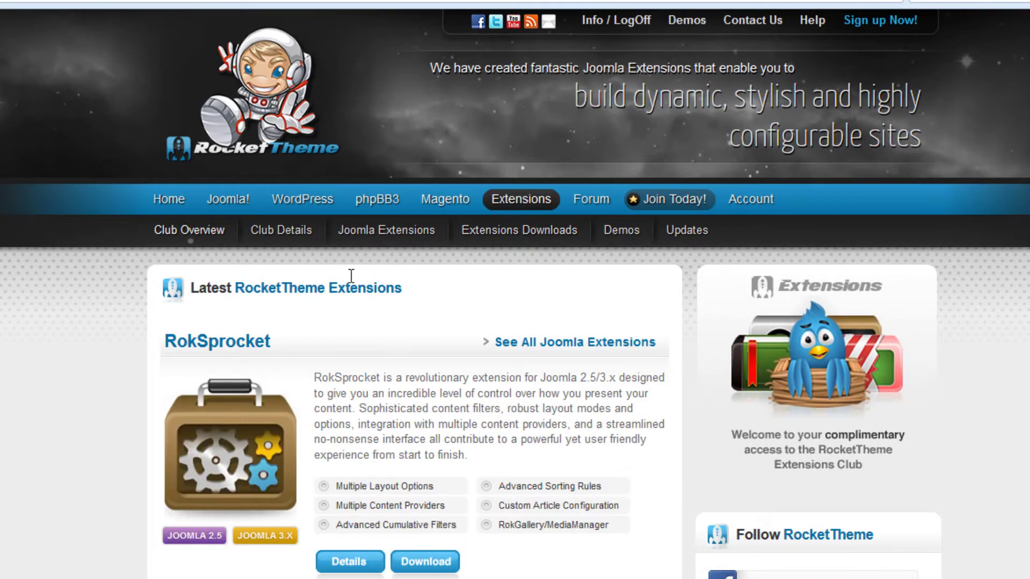
{"action": "left_click", "coordinate": [567, 347]}
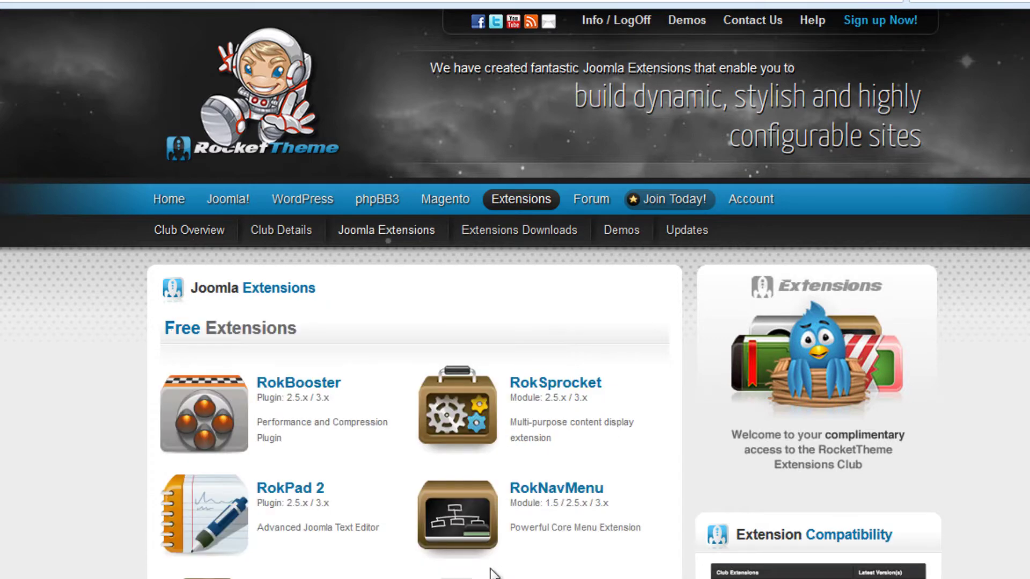
{"action": "mouse_move", "coordinate": [490, 573]}
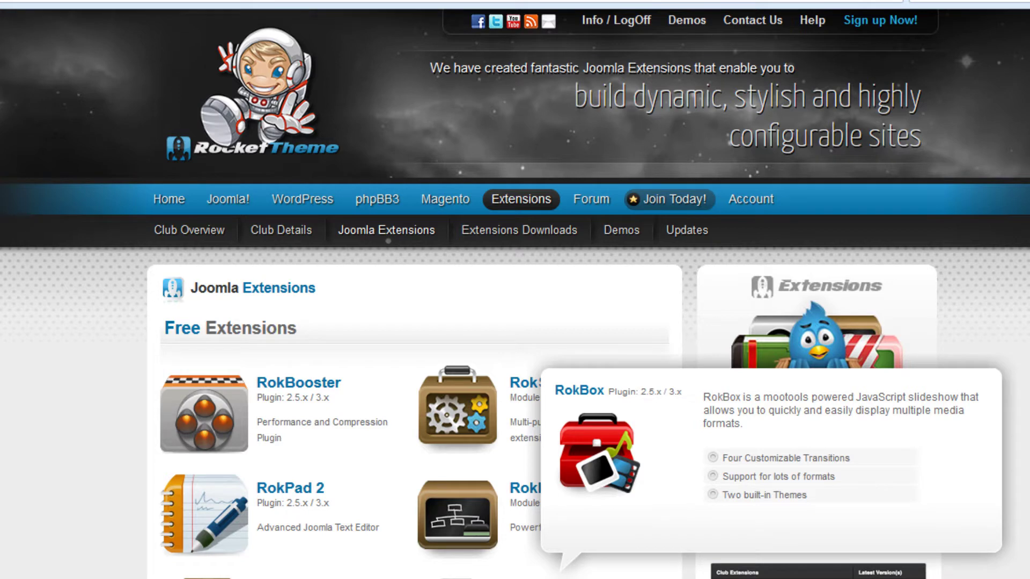
{"action": "left_click", "coordinate": [490, 572]}
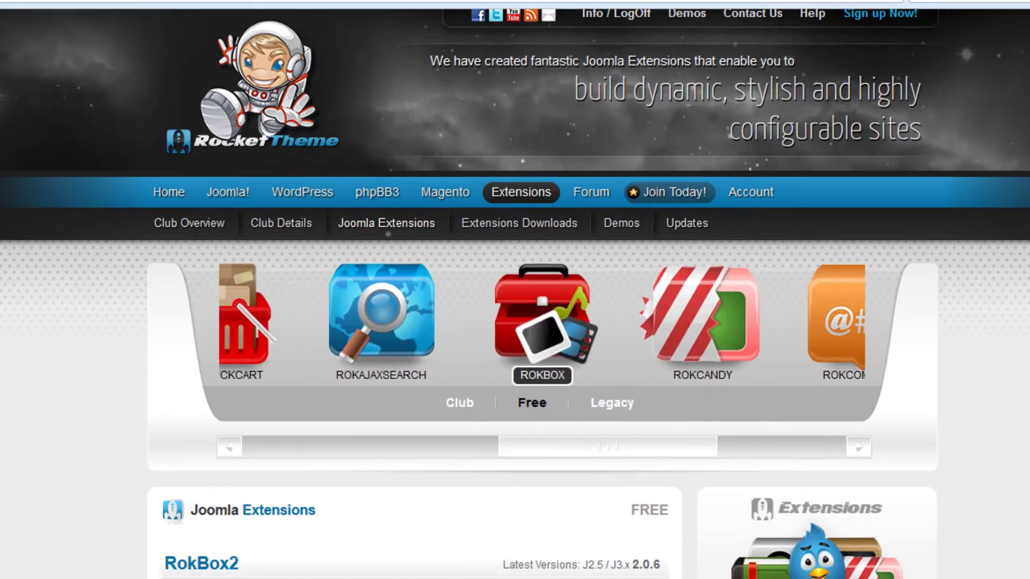
{"action": "scroll", "coordinate": [361, 376], "scroll_direction": "down", "scroll_amount": 7}
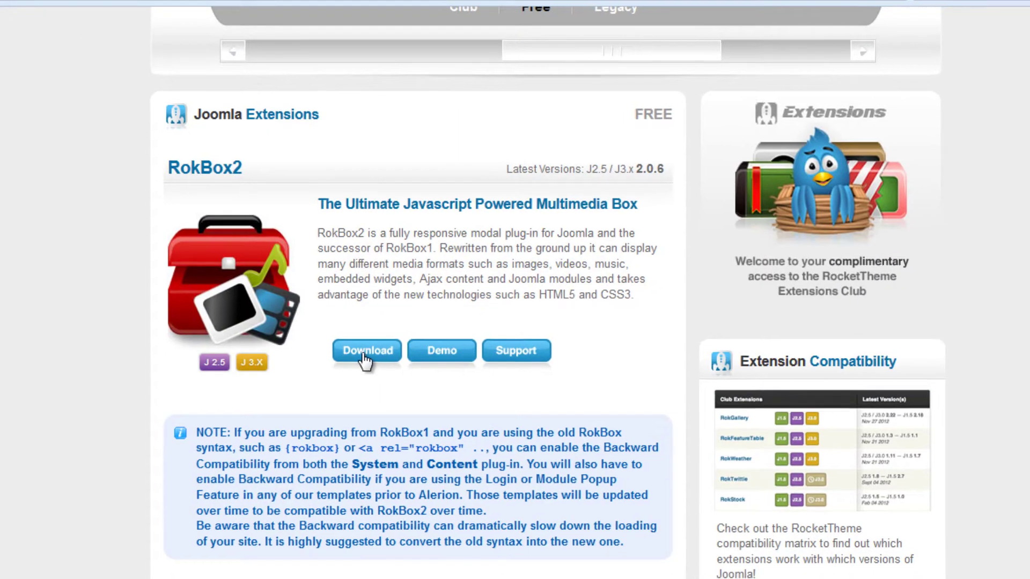
{"action": "left_click", "coordinate": [364, 359]}
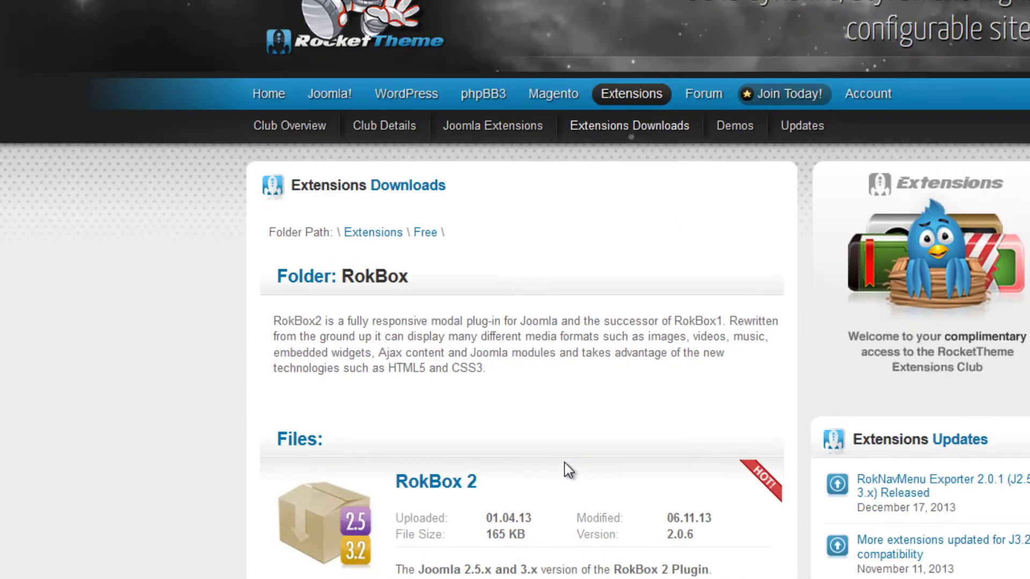
Step: Scroll through the RokBox 2 and RokBox 1 download entries on the RocketTheme page
{"action": "scroll", "coordinate": [565, 462], "scroll_direction": "down", "scroll_amount": 10}
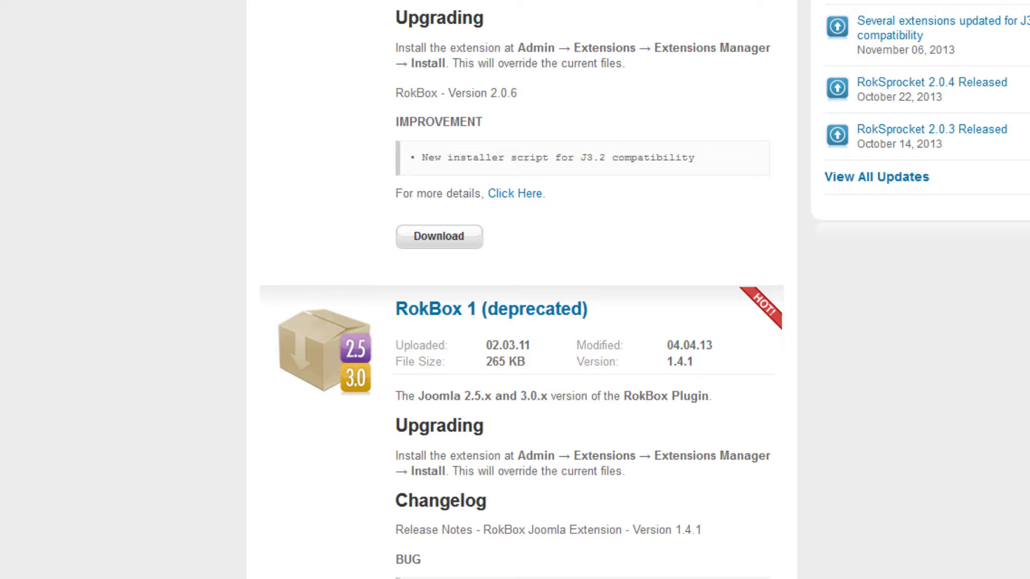
{"action": "scroll", "coordinate": [702, 460], "scroll_direction": "up", "scroll_amount": 8}
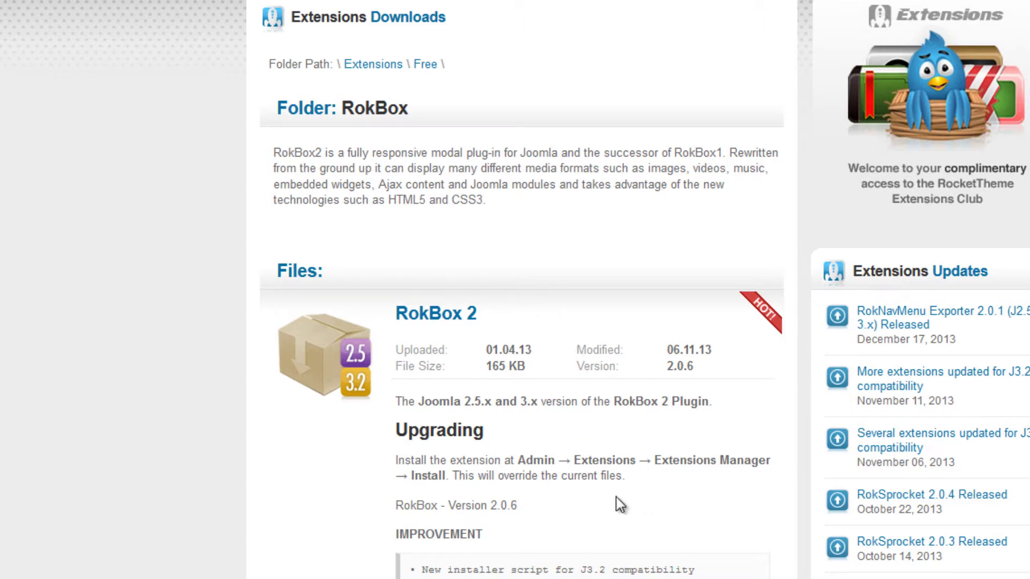
{"action": "scroll", "coordinate": [616, 497], "scroll_direction": "down", "scroll_amount": 5}
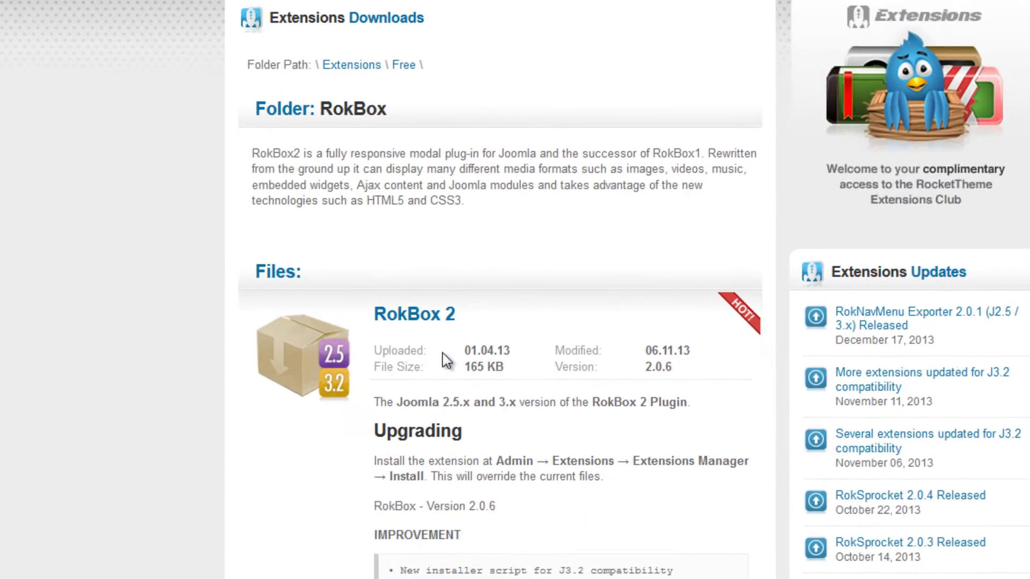
{"action": "scroll", "coordinate": [516, 317], "scroll_direction": "up", "scroll_amount": 4}
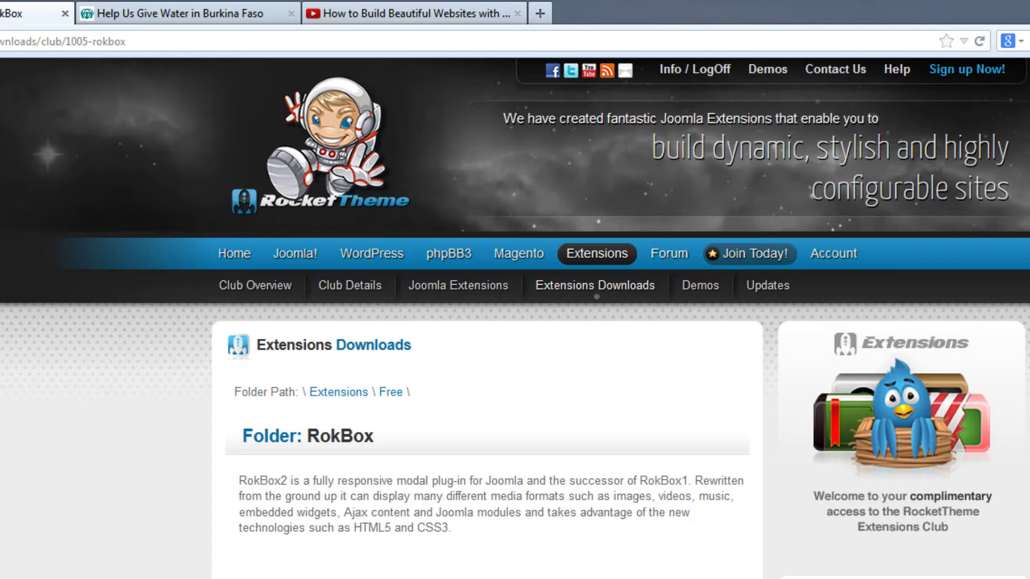
{"action": "scroll", "coordinate": [515, 316], "scroll_direction": "down", "scroll_amount": 15}
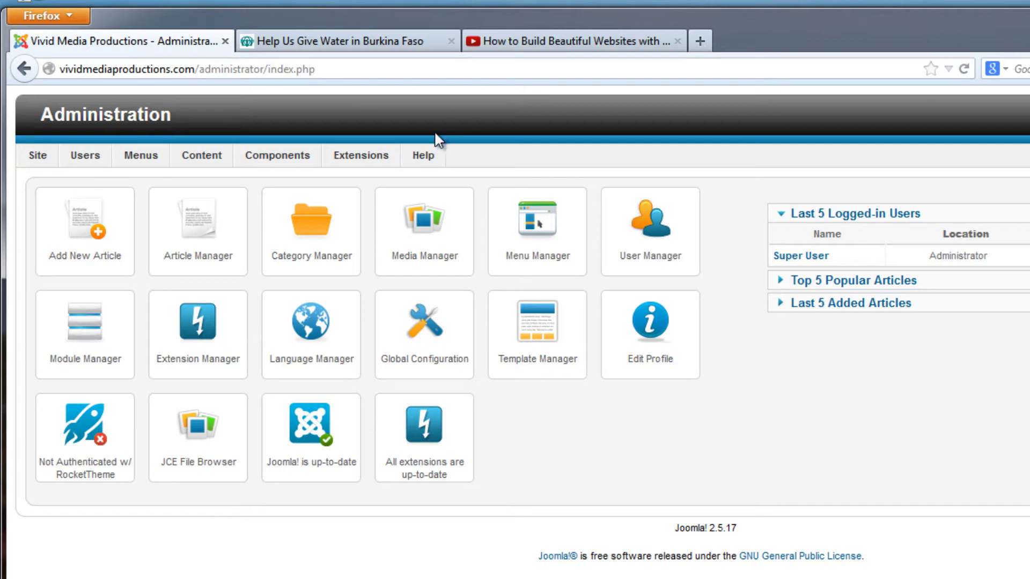
Step: Upload and install the rokbox1.zip package through the Extension Manager
{"action": "mouse_move", "coordinate": [364, 156]}
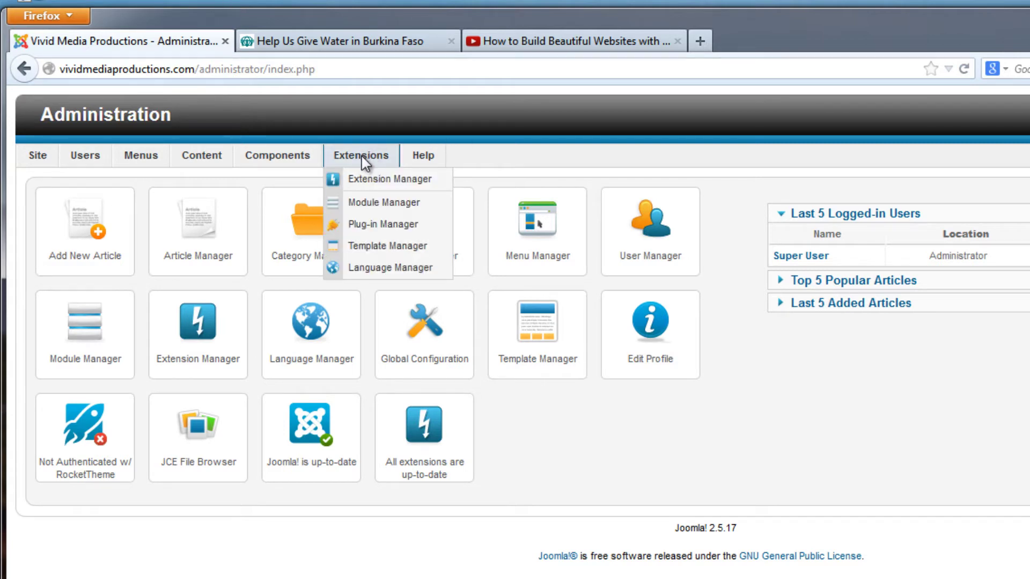
{"action": "left_click", "coordinate": [378, 181]}
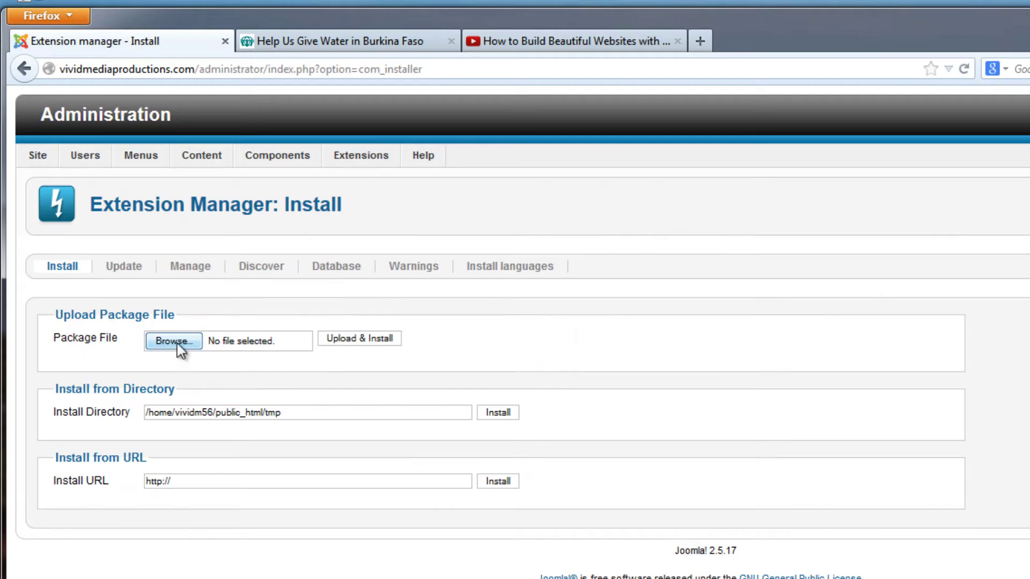
{"action": "left_click", "coordinate": [177, 344]}
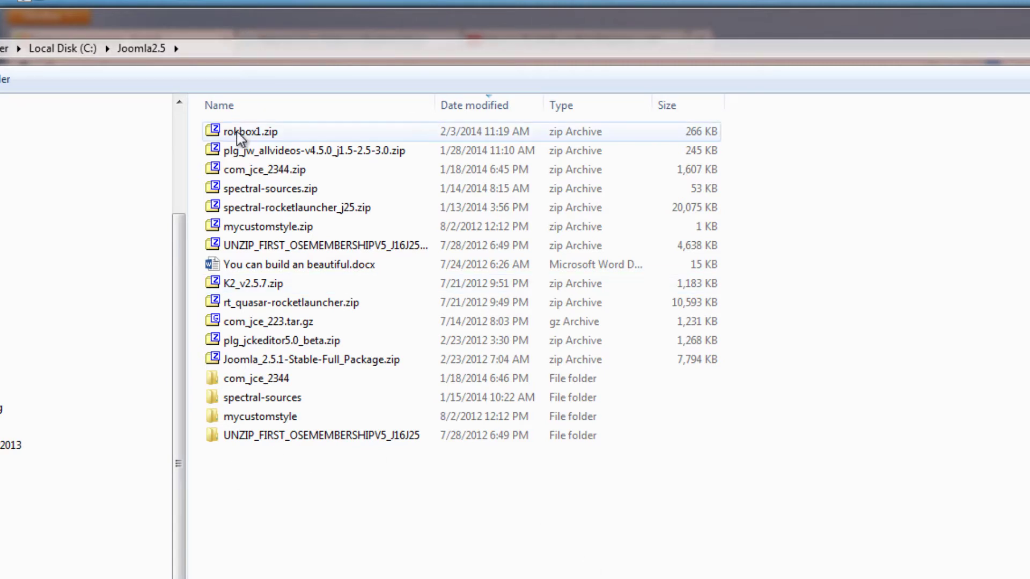
{"action": "double_click", "coordinate": [213, 137]}
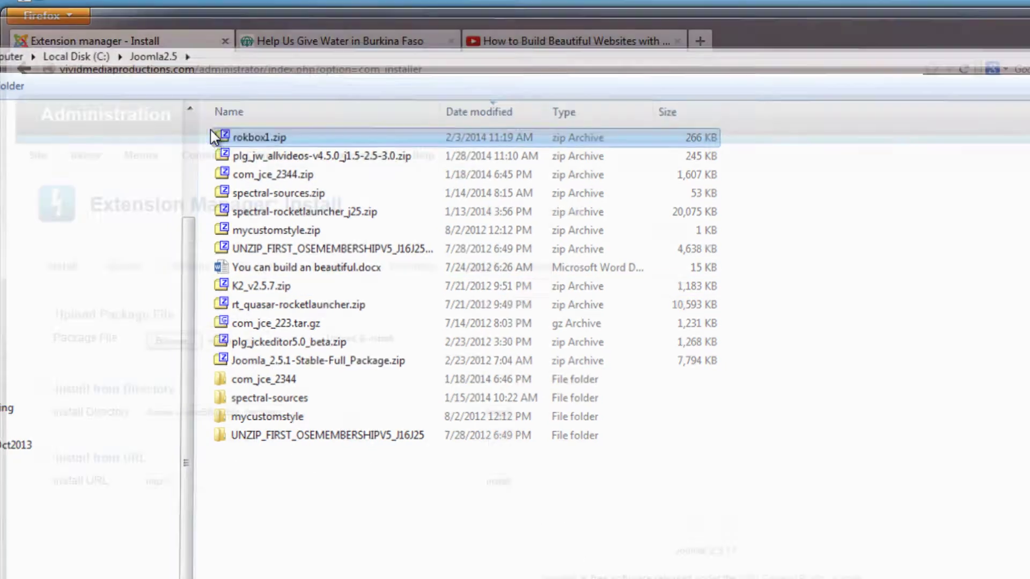
{"action": "left_click", "coordinate": [379, 341]}
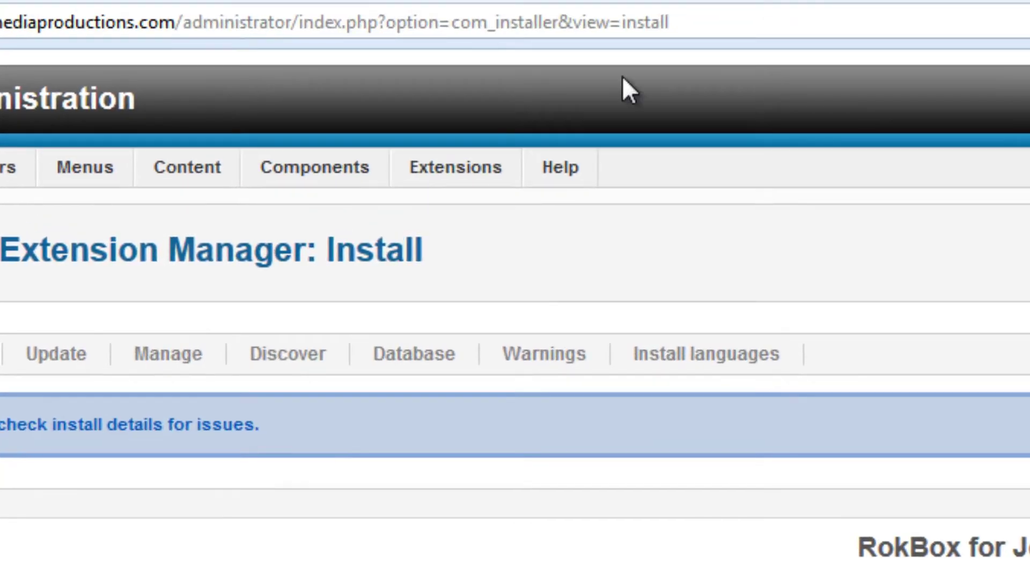
{"action": "mouse_move", "coordinate": [443, 169]}
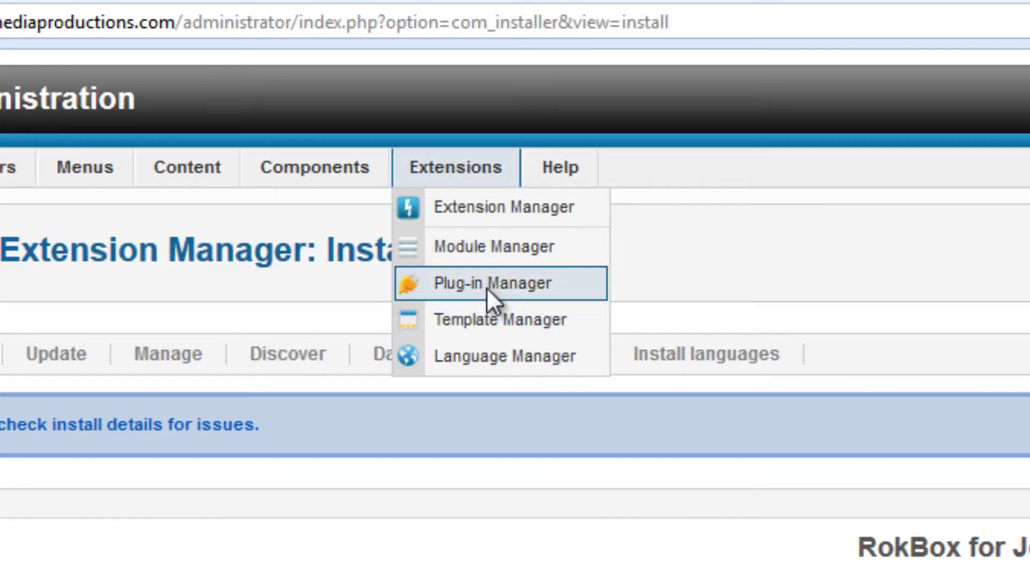
{"action": "left_click", "coordinate": [500, 281]}
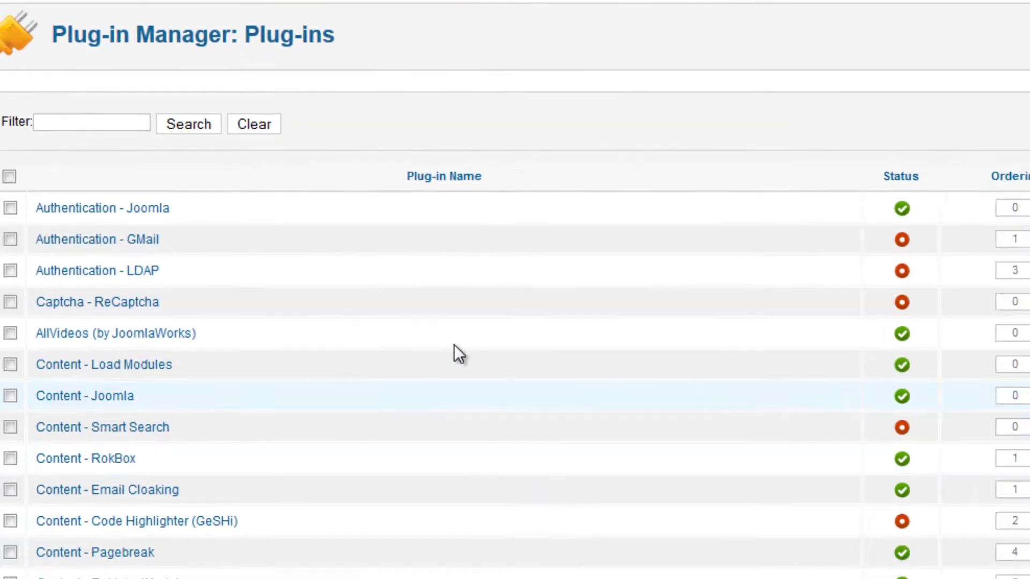
{"action": "scroll", "coordinate": [383, 322], "scroll_direction": "down", "scroll_amount": 3}
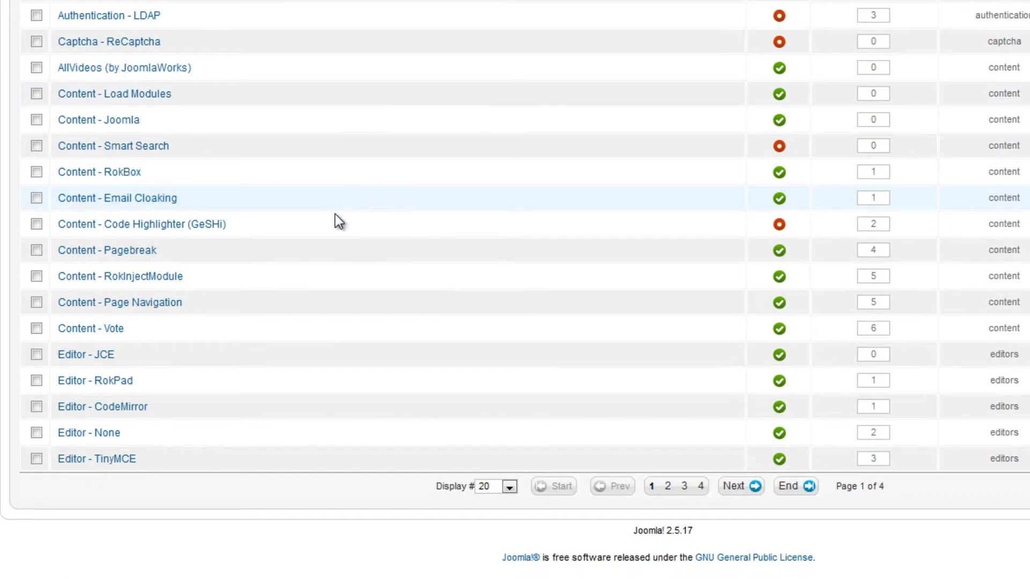
{"action": "left_click", "coordinate": [510, 487]}
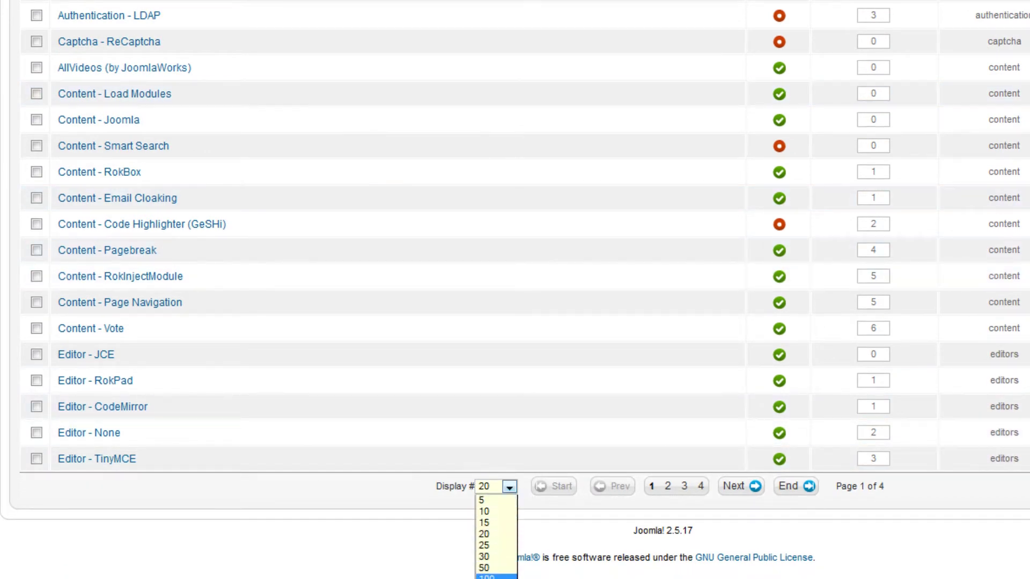
{"action": "left_click", "coordinate": [488, 573]}
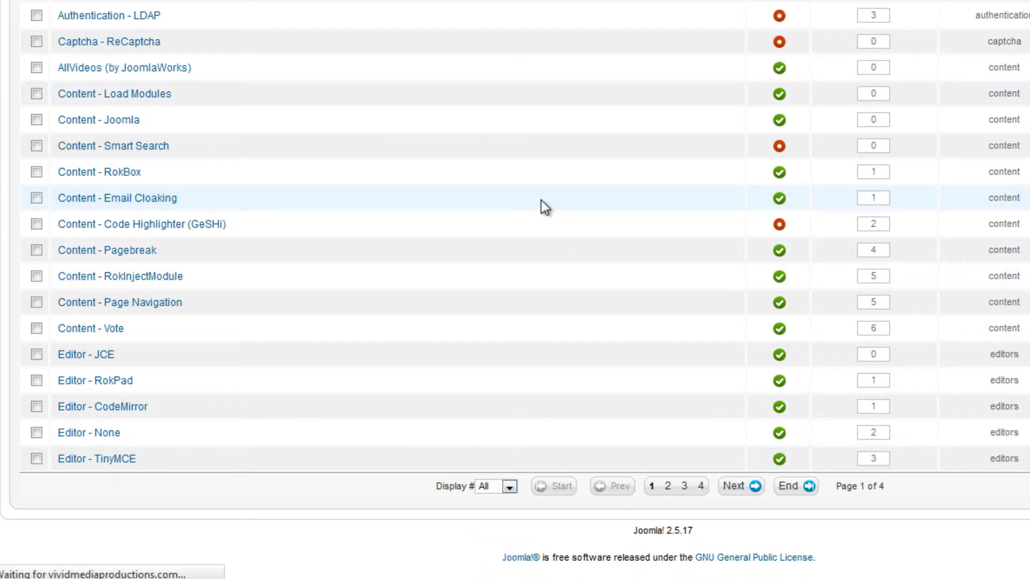
{"action": "scroll", "coordinate": [462, 225], "scroll_direction": "down", "scroll_amount": 2}
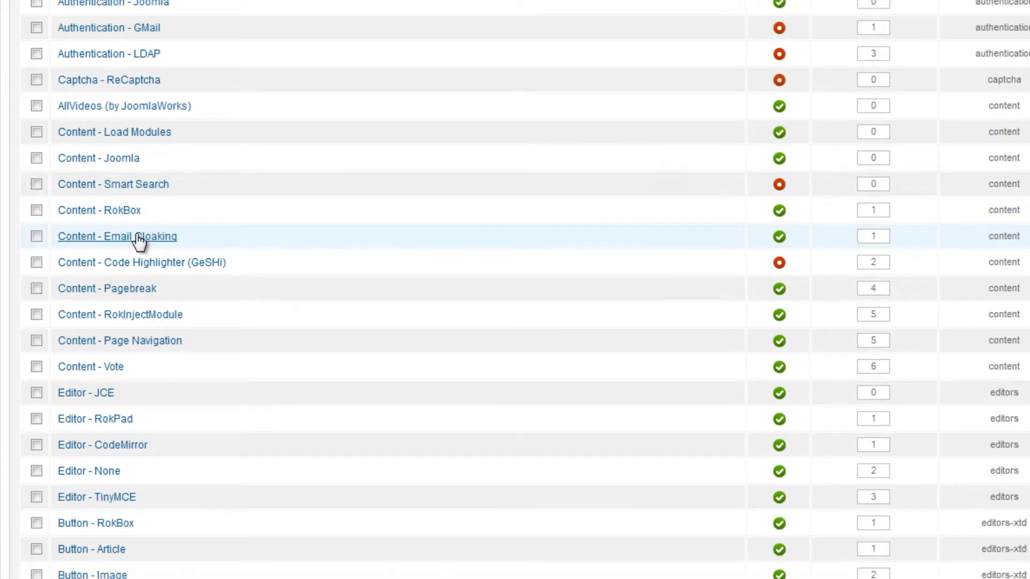
{"action": "scroll", "coordinate": [460, 275], "scroll_direction": "down", "scroll_amount": 8}
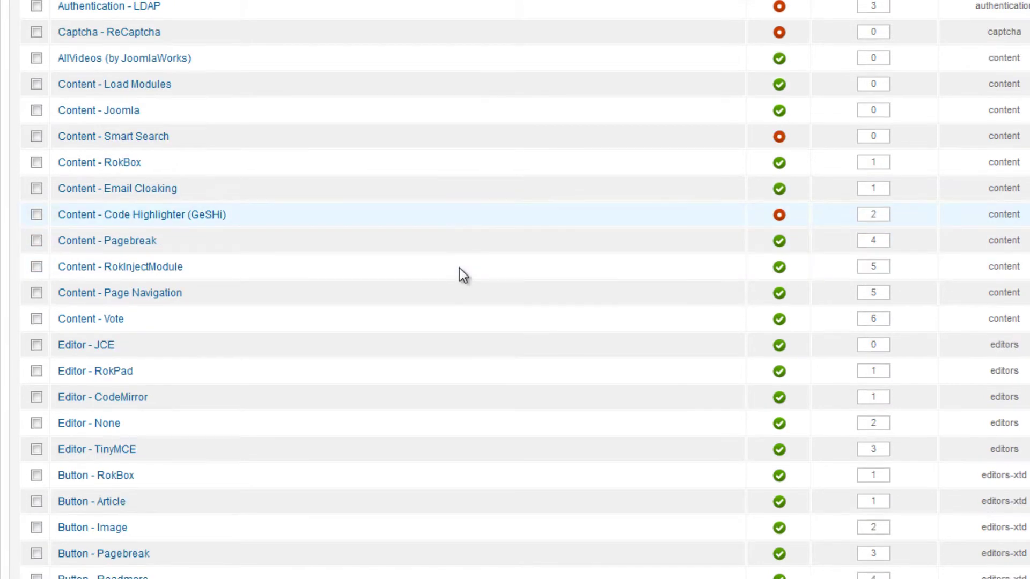
{"action": "scroll", "coordinate": [459, 268], "scroll_direction": "down", "scroll_amount": 5}
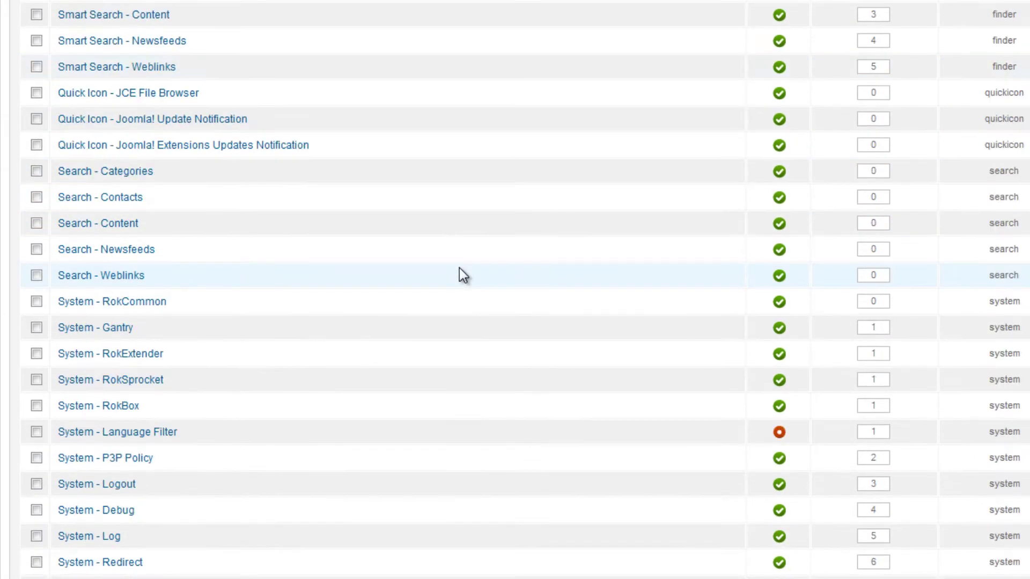
{"action": "scroll", "coordinate": [259, 366], "scroll_direction": "down", "scroll_amount": 2}
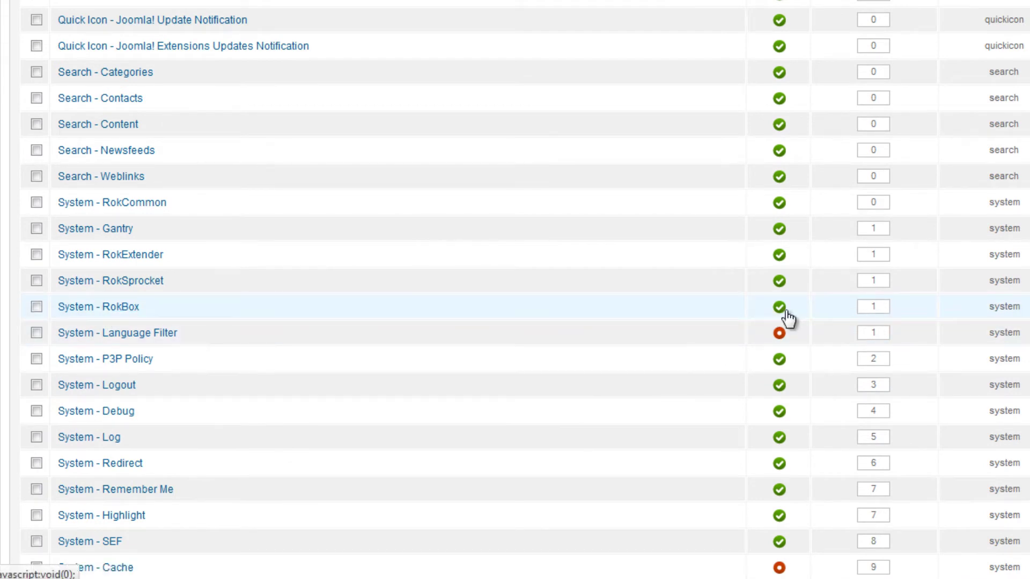
Step: Set the System - RokBox plug-in's preset theme to Dark, review Legacy Settings, and save
{"action": "left_click", "coordinate": [93, 309]}
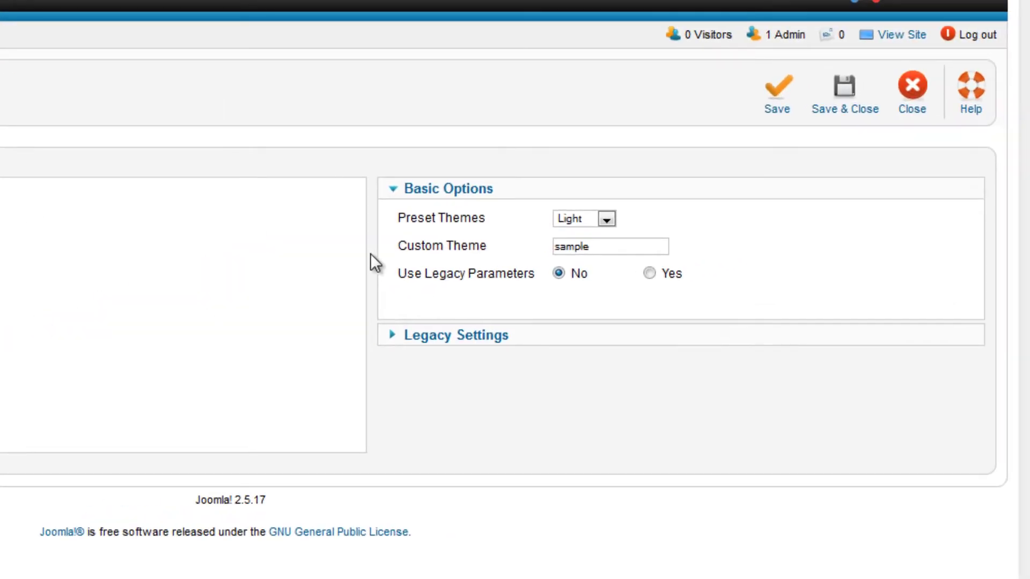
{"action": "left_click", "coordinate": [606, 219]}
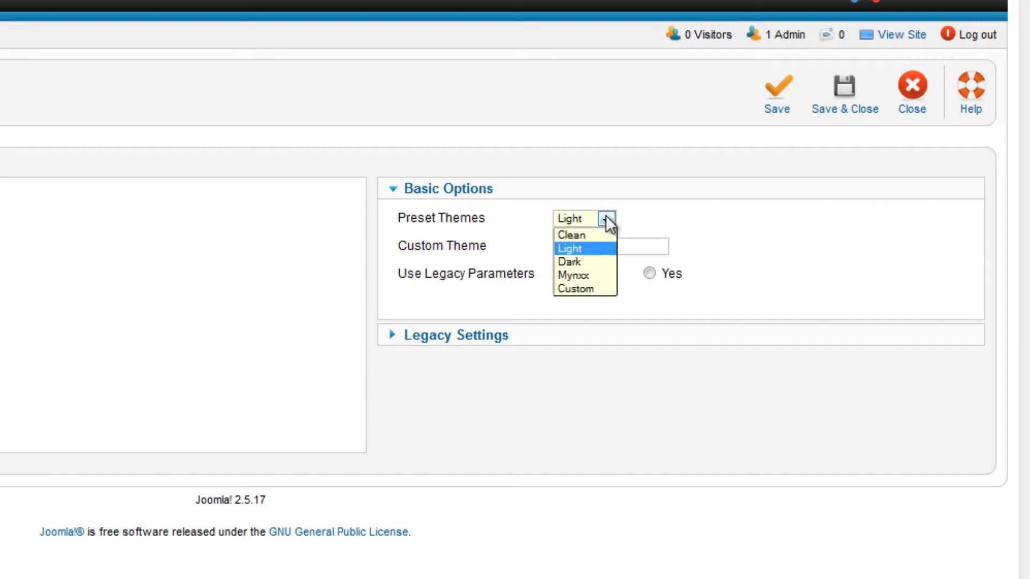
{"action": "left_click", "coordinate": [583, 261]}
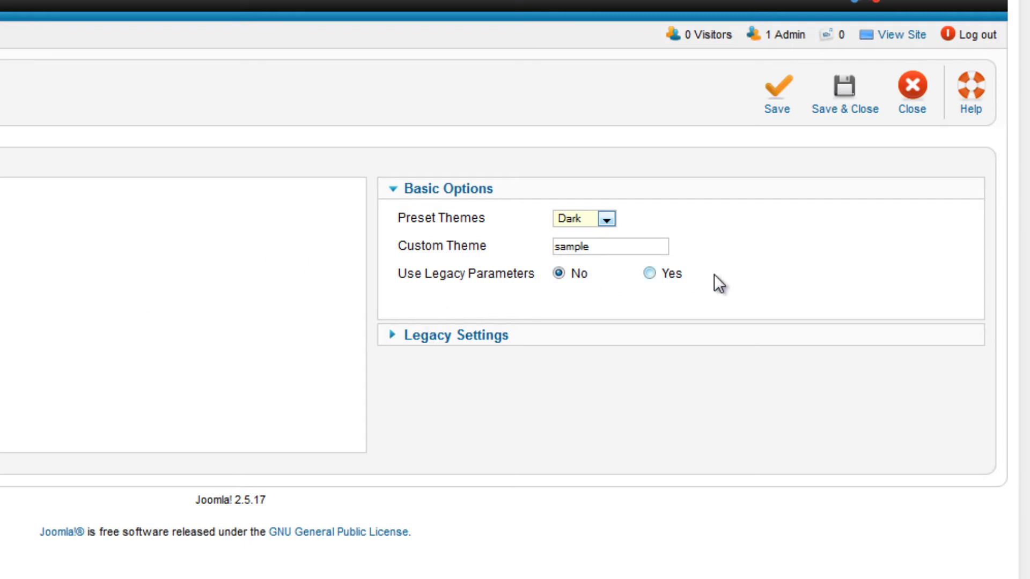
{"action": "left_click", "coordinate": [393, 335]}
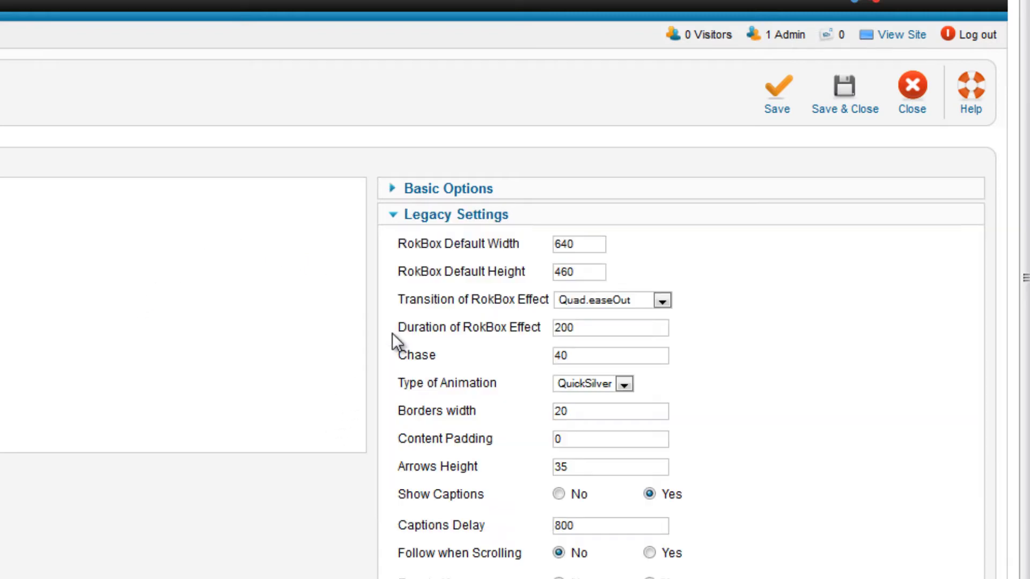
{"action": "scroll", "coordinate": [874, 395], "scroll_direction": "down", "scroll_amount": 4}
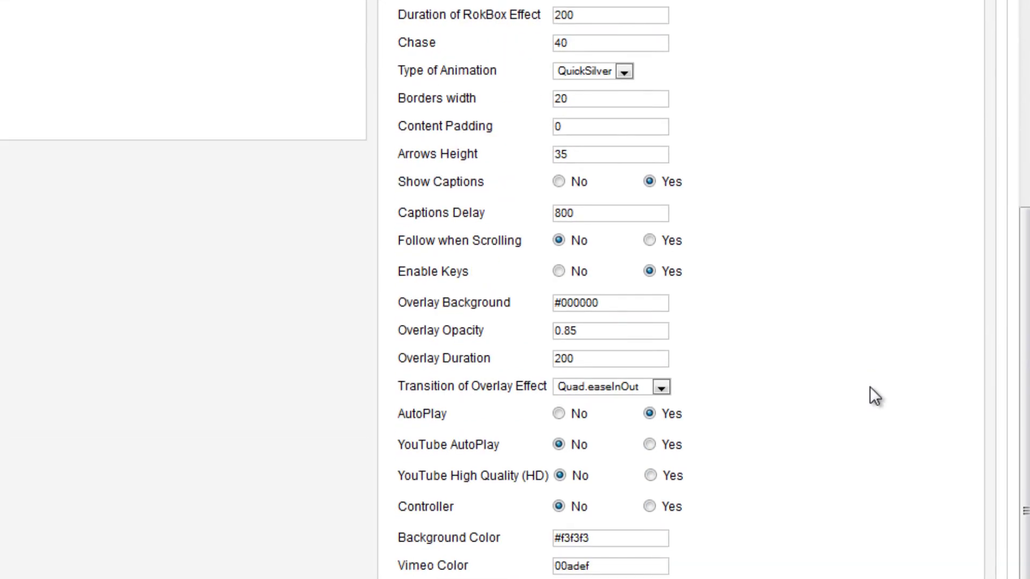
{"action": "scroll", "coordinate": [870, 387], "scroll_direction": "up", "scroll_amount": 5}
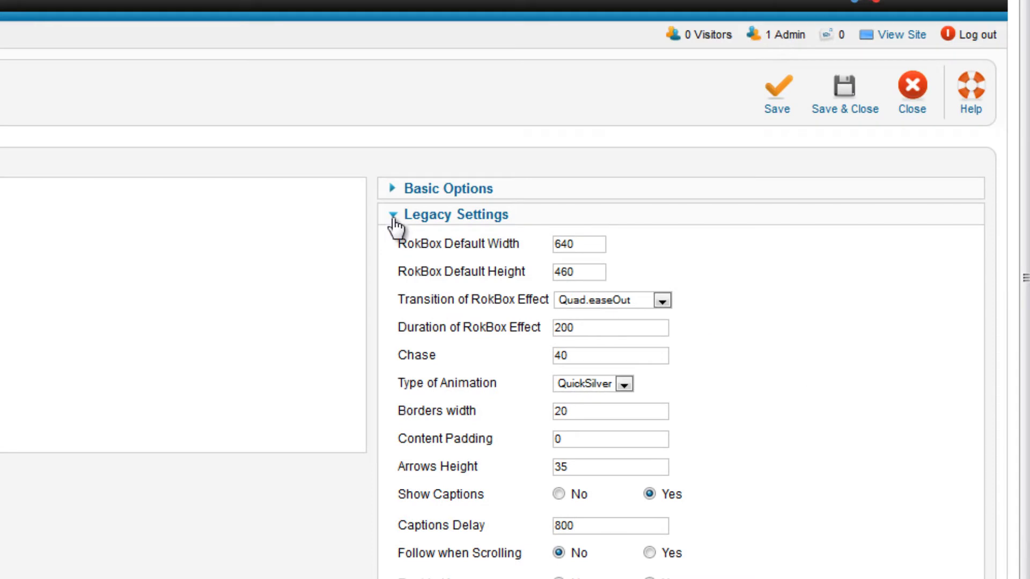
{"action": "left_click", "coordinate": [393, 215]}
{"action": "left_click", "coordinate": [393, 193]}
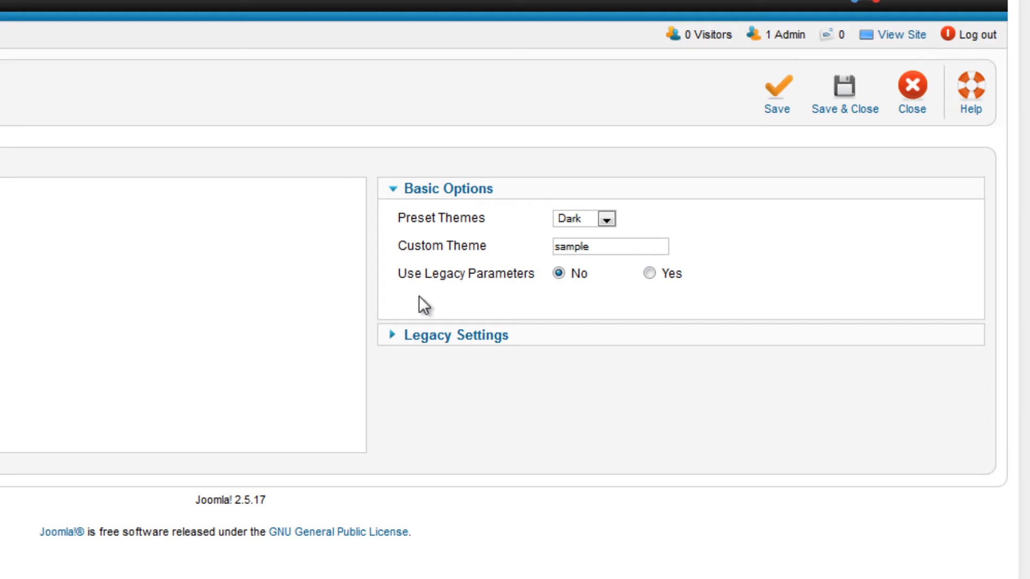
{"action": "left_click", "coordinate": [850, 110]}
Step: Open the article 'A Film Project is Launched' from the Article Manager
{"action": "mouse_move", "coordinate": [131, 151]}
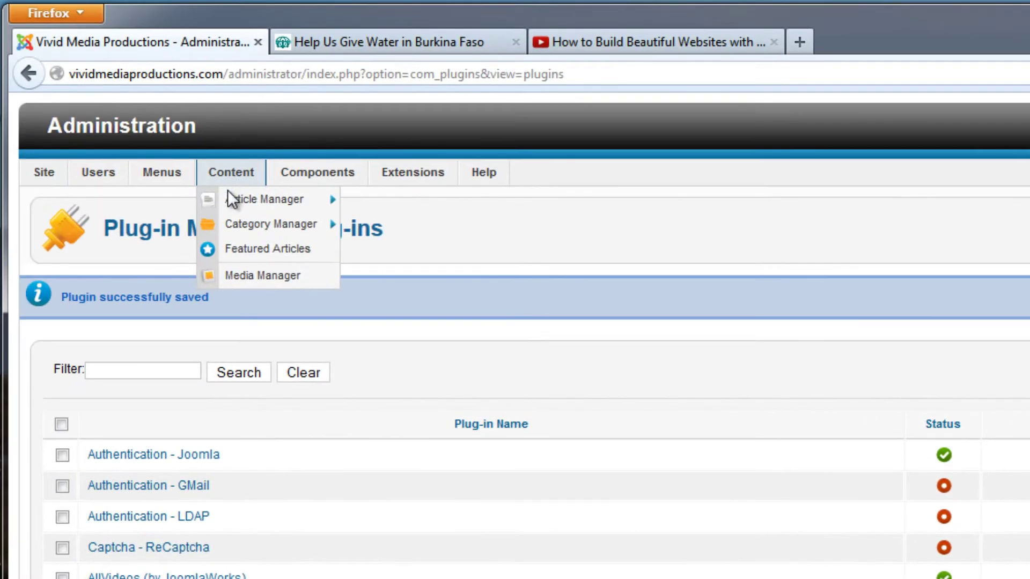
{"action": "left_click", "coordinate": [231, 198]}
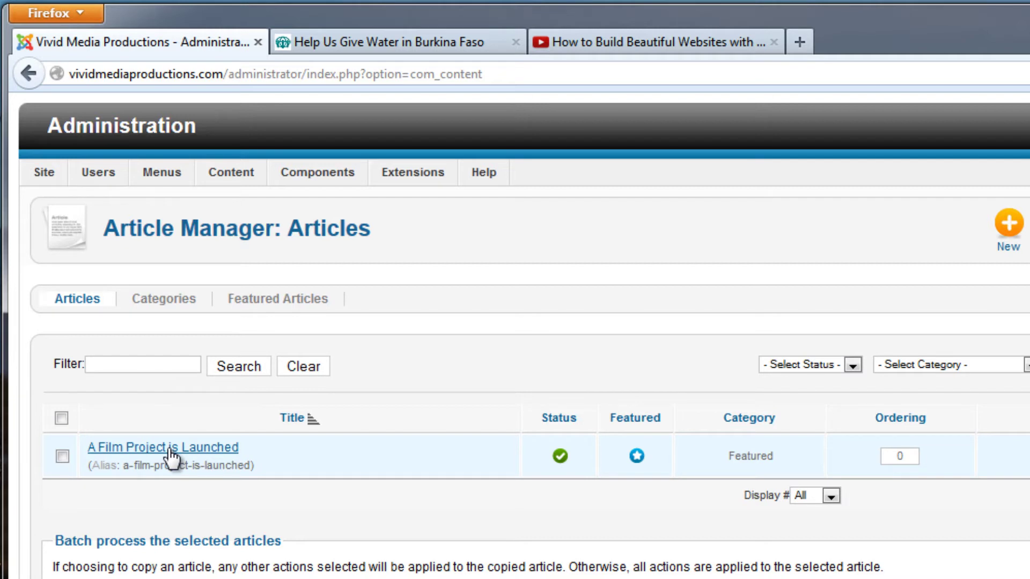
{"action": "left_click", "coordinate": [170, 450]}
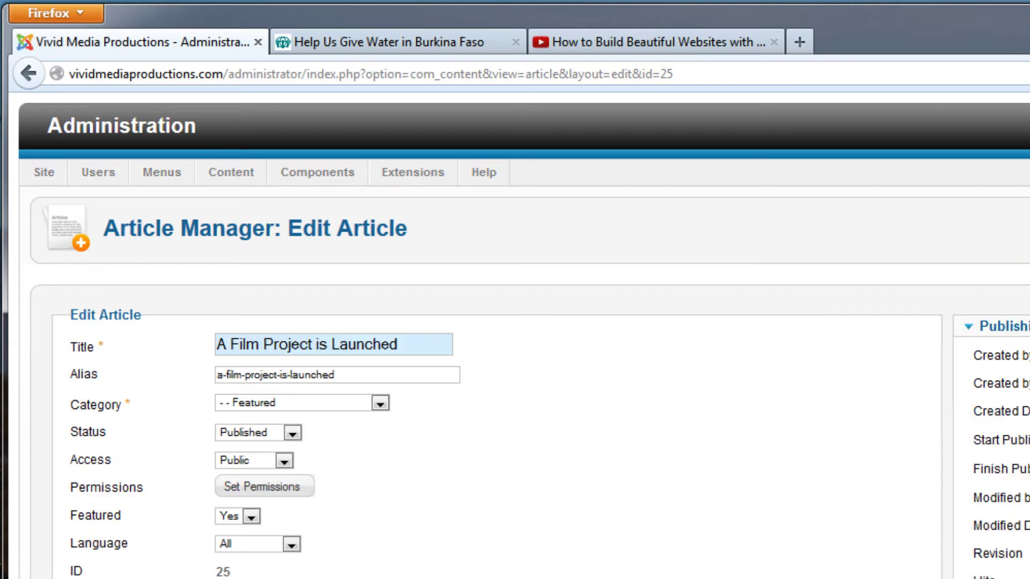
Step: Enlarge the article's text editing area to show more of its content
{"action": "scroll", "coordinate": [515, 333], "scroll_direction": "down", "scroll_amount": 5}
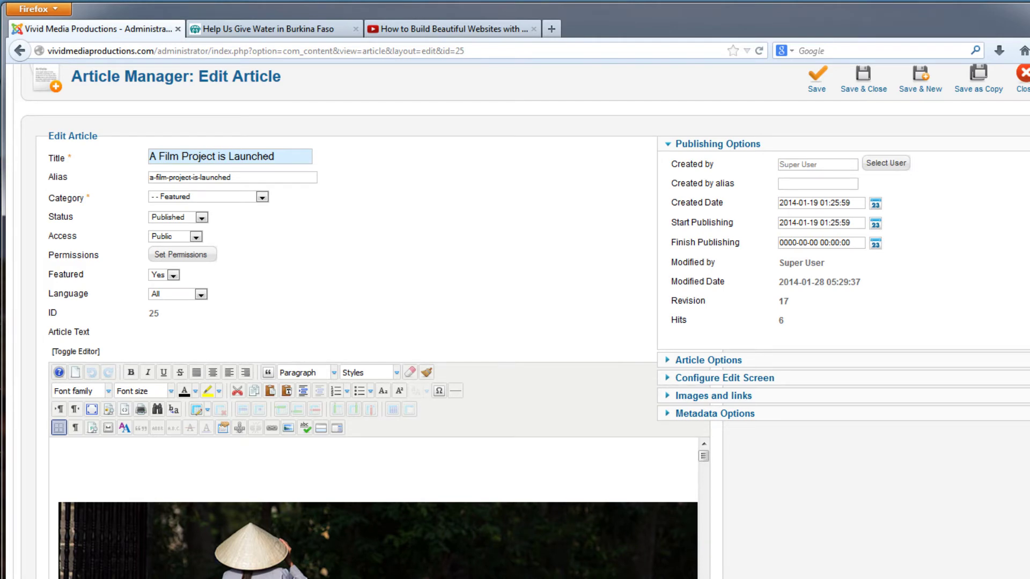
{"action": "scroll", "coordinate": [712, 533], "scroll_direction": "down", "scroll_amount": 4}
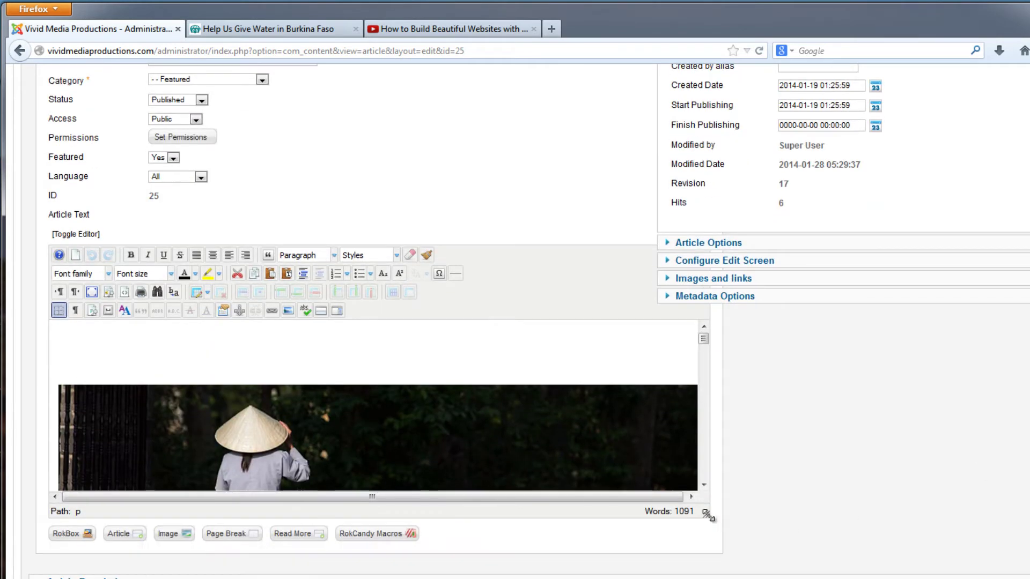
{"action": "left_click_drag", "start_coordinate": [707, 514], "coordinate": [906, 577]}
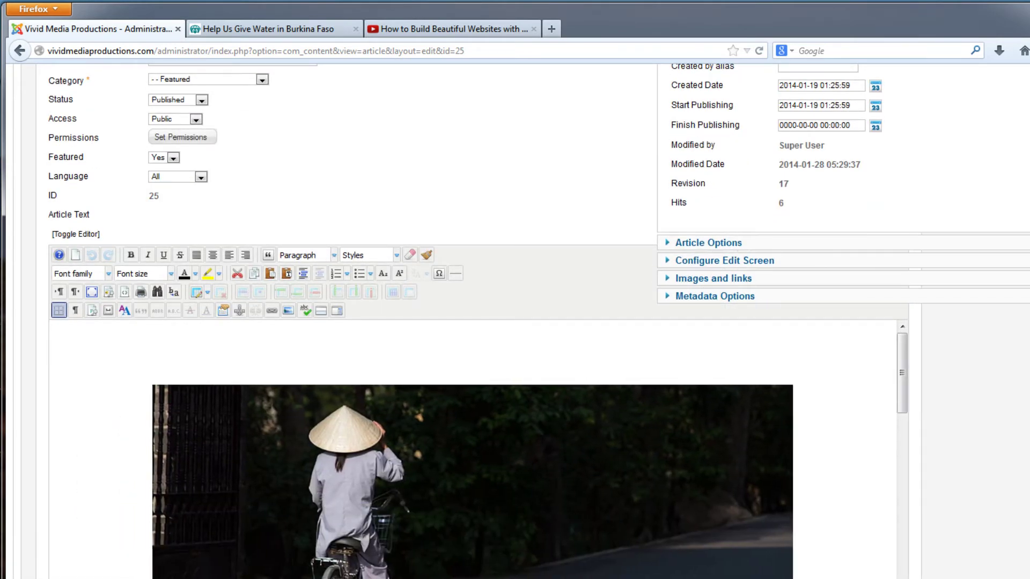
{"action": "scroll", "coordinate": [531, 322], "scroll_direction": "down", "scroll_amount": 6}
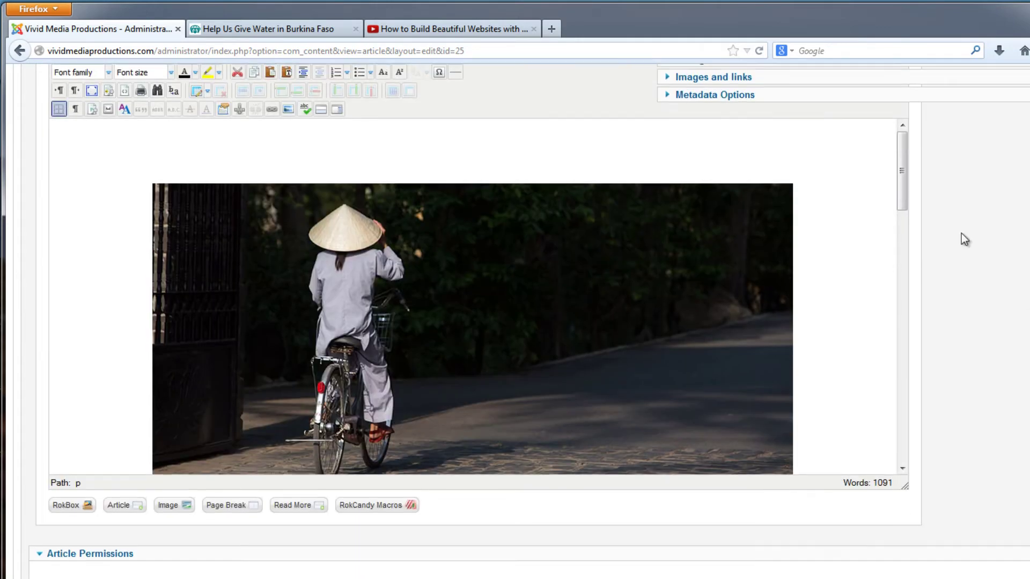
{"action": "scroll", "coordinate": [904, 196], "scroll_direction": "down", "scroll_amount": 3}
{"action": "scroll", "coordinate": [900, 193], "scroll_direction": "up", "scroll_amount": 2}
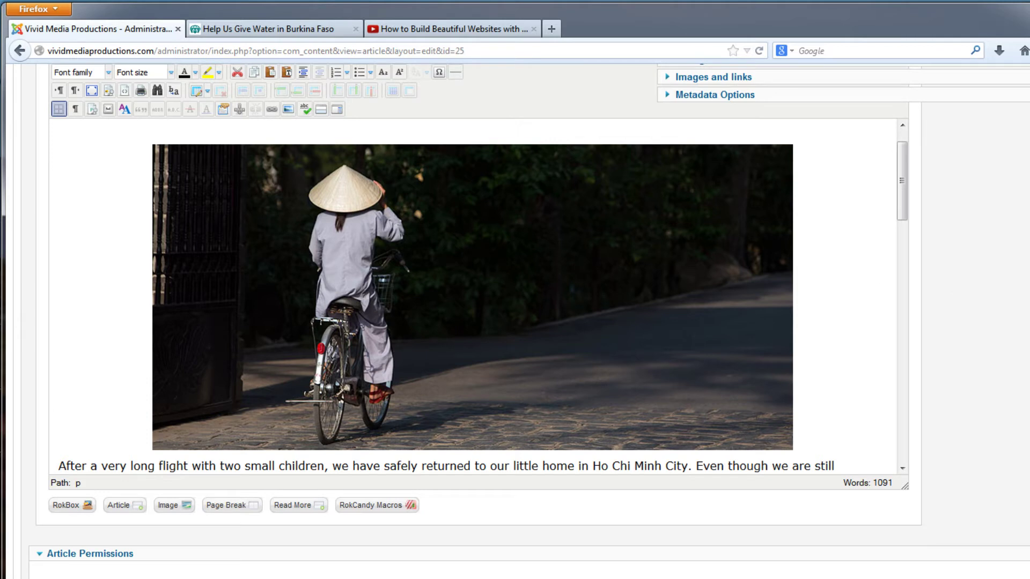
{"action": "scroll", "coordinate": [901, 188], "scroll_direction": "up", "scroll_amount": 1}
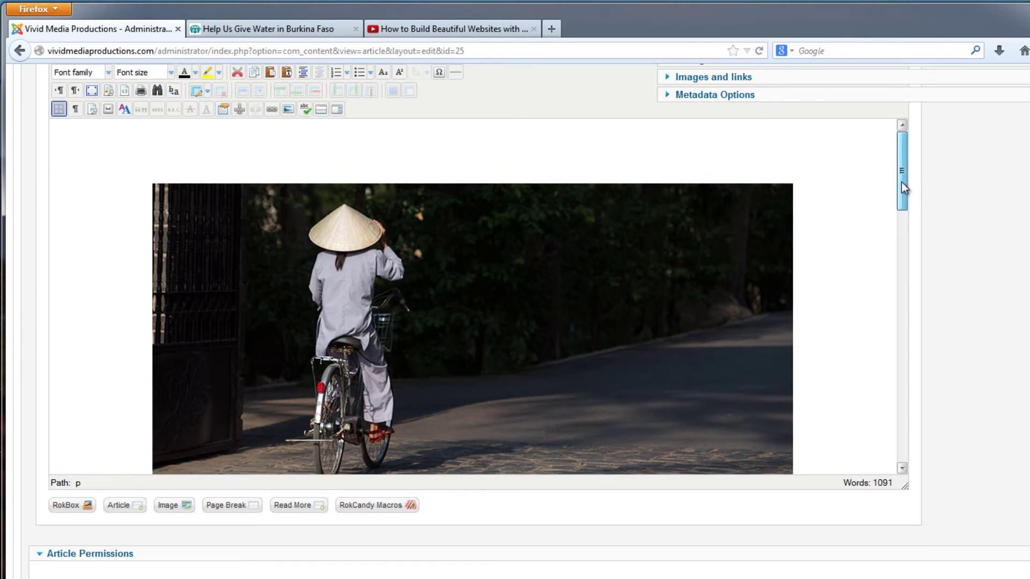
{"action": "scroll", "coordinate": [483, 269], "scroll_direction": "up", "scroll_amount": 3}
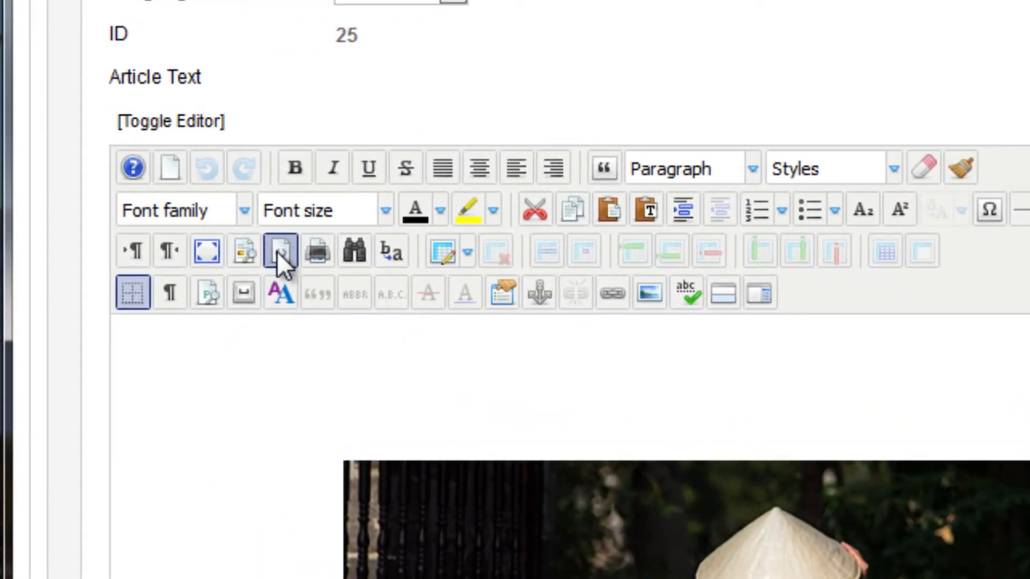
Step: Check the HTML source, then select the {mp4}installingspectralLR{/mp4} tag in the visual editor
{"action": "left_click", "coordinate": [279, 251]}
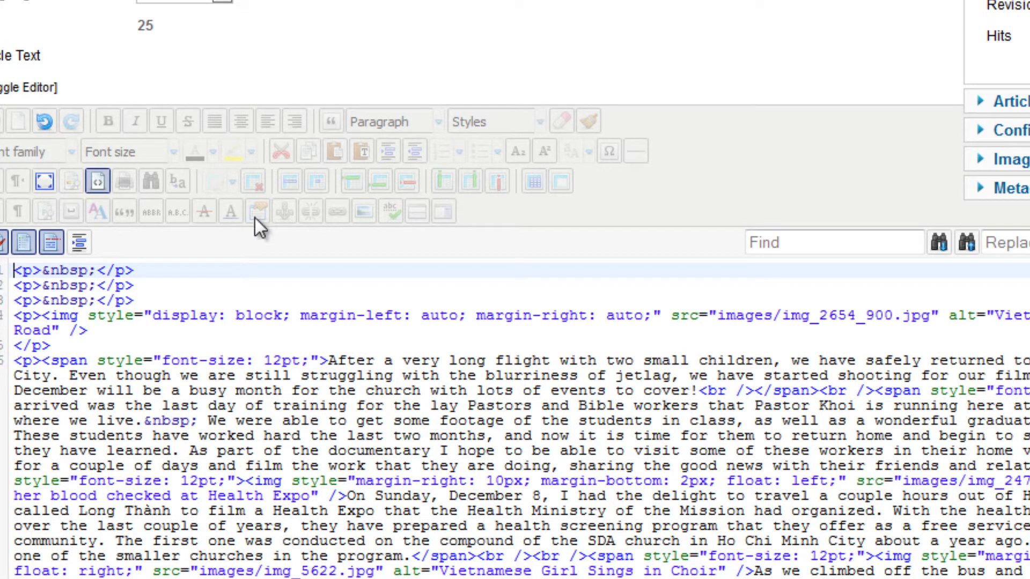
{"action": "left_click", "coordinate": [99, 183]}
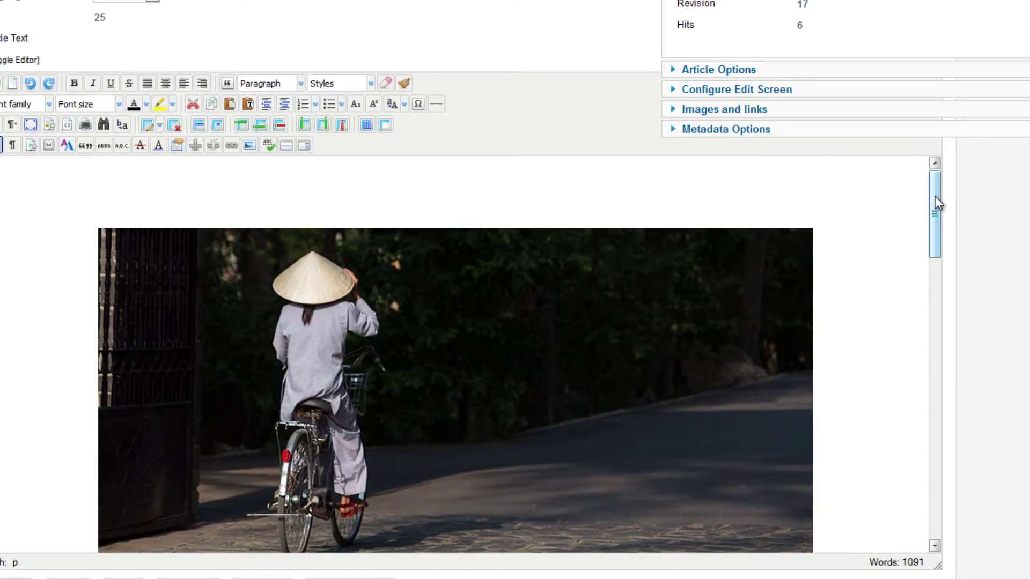
{"action": "left_click_drag", "start_coordinate": [962, 201], "coordinate": [886, 471]}
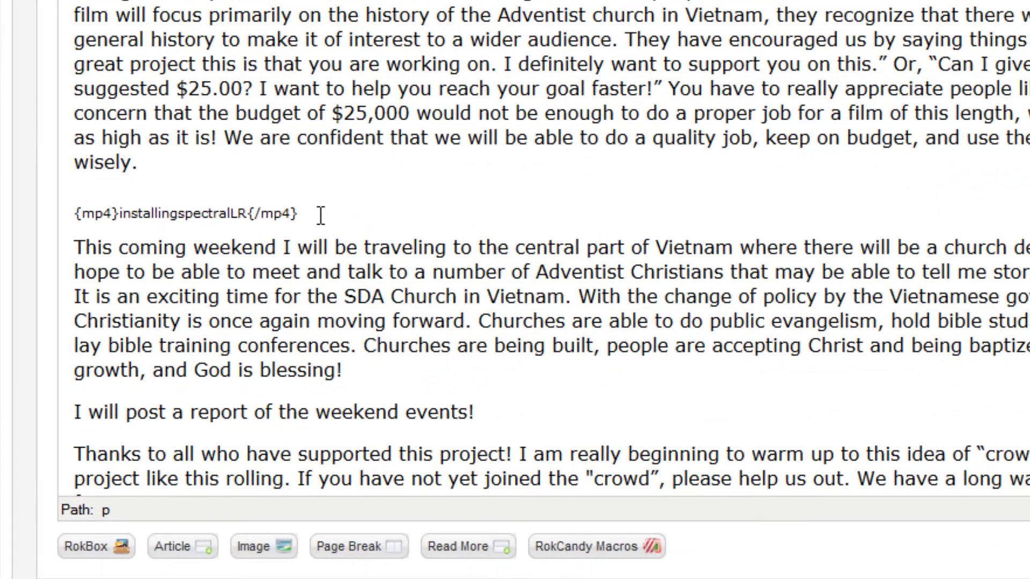
{"action": "left_click", "coordinate": [298, 234]}
{"action": "left_click_drag", "start_coordinate": [311, 214], "coordinate": [70, 221]}
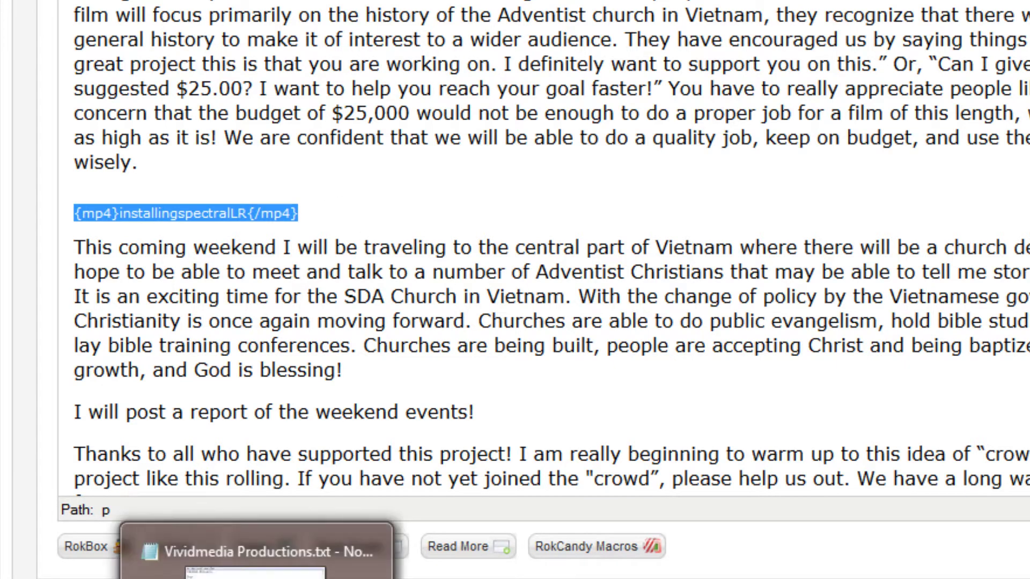
Step: Copy the two-line RokBox link code from the notes and paste it over the {mp4} tag
{"action": "left_click", "coordinate": [295, 576]}
{"action": "left_click_drag", "start_coordinate": [525, 121], "coordinate": [1, 99]}
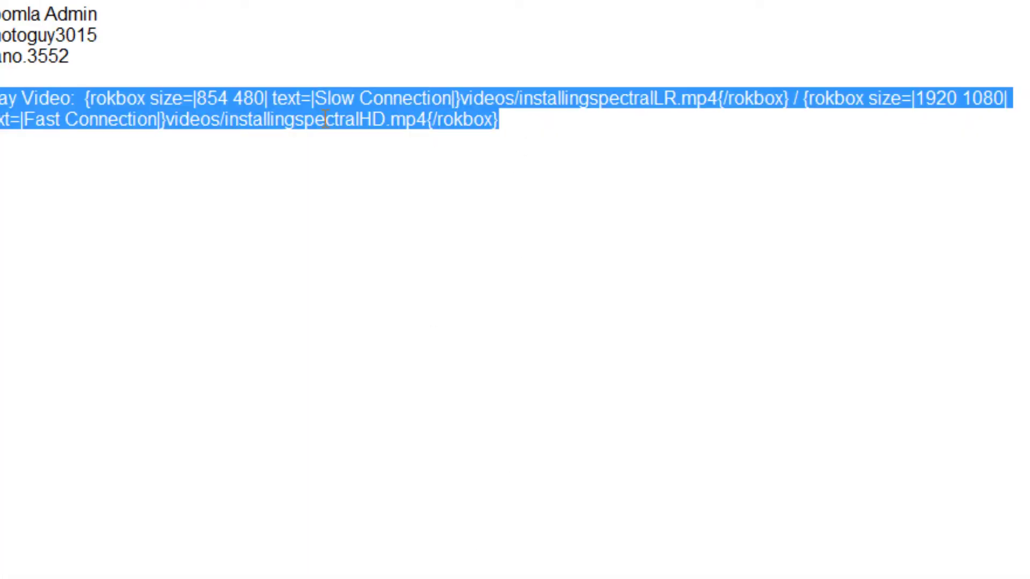
{"action": "key", "text": "alt+Tab"}
{"action": "left_click", "coordinate": [500, 200]}
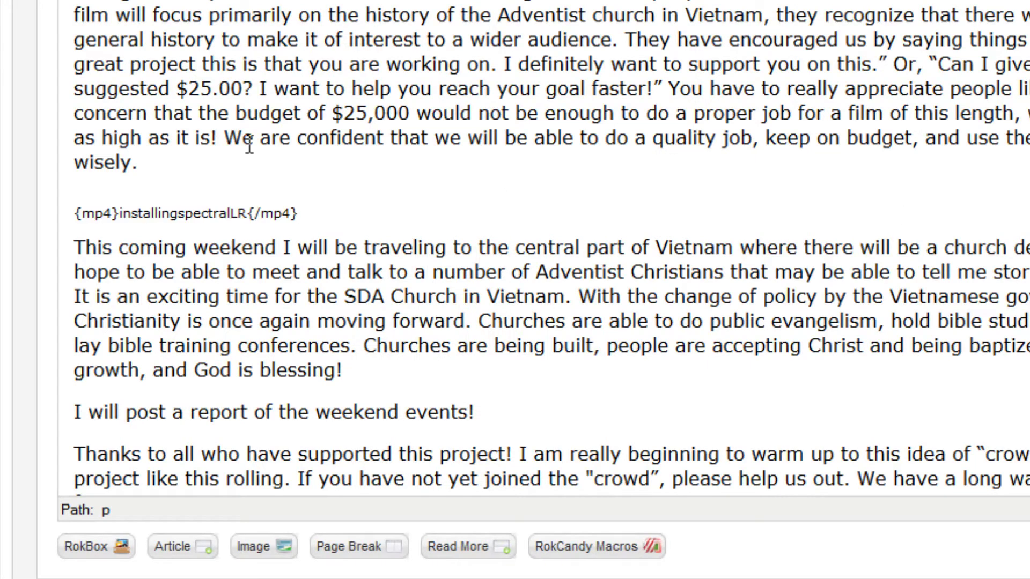
{"action": "left_click_drag", "start_coordinate": [298, 213], "coordinate": [44, 195]}
{"action": "key", "text": "ctrl+v"}
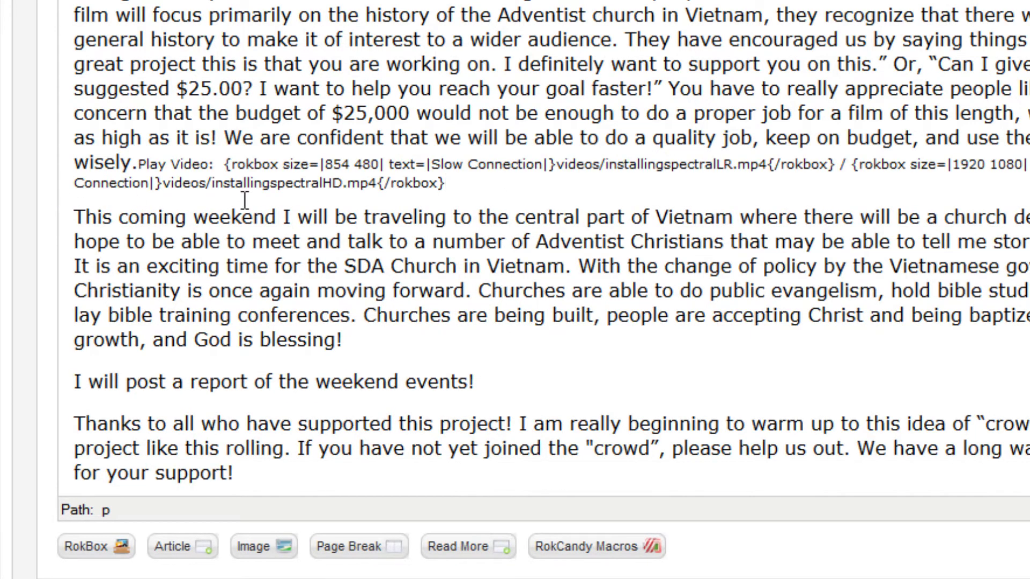
Step: Put the Play Video code on its own paragraph and save the article
{"action": "left_click", "coordinate": [141, 166]}
{"action": "key", "text": "Return"}
{"action": "key", "text": "End"}
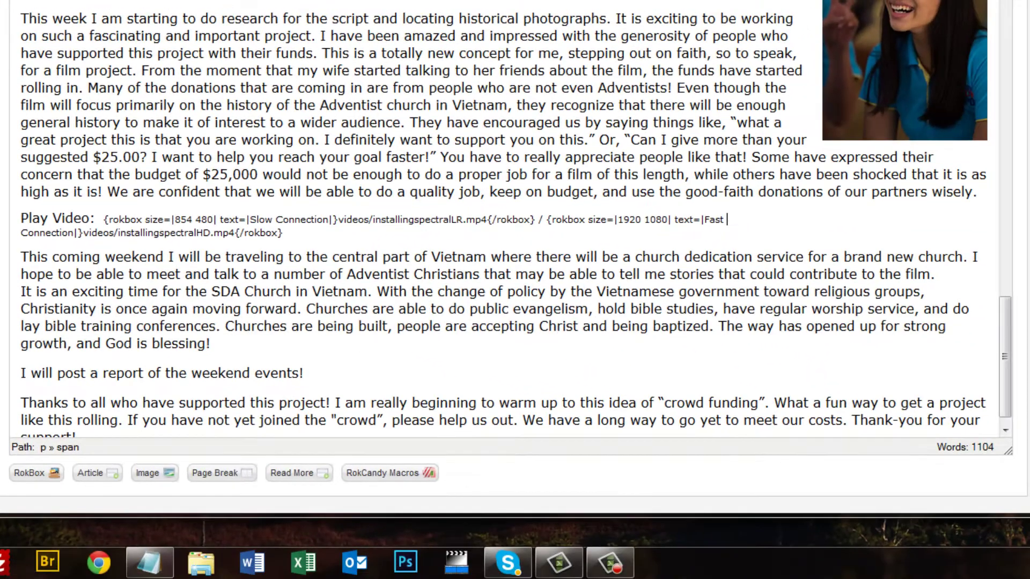
{"action": "scroll", "coordinate": [516, 258], "scroll_direction": "up", "scroll_amount": 7}
{"action": "left_click", "coordinate": [214, 10]}
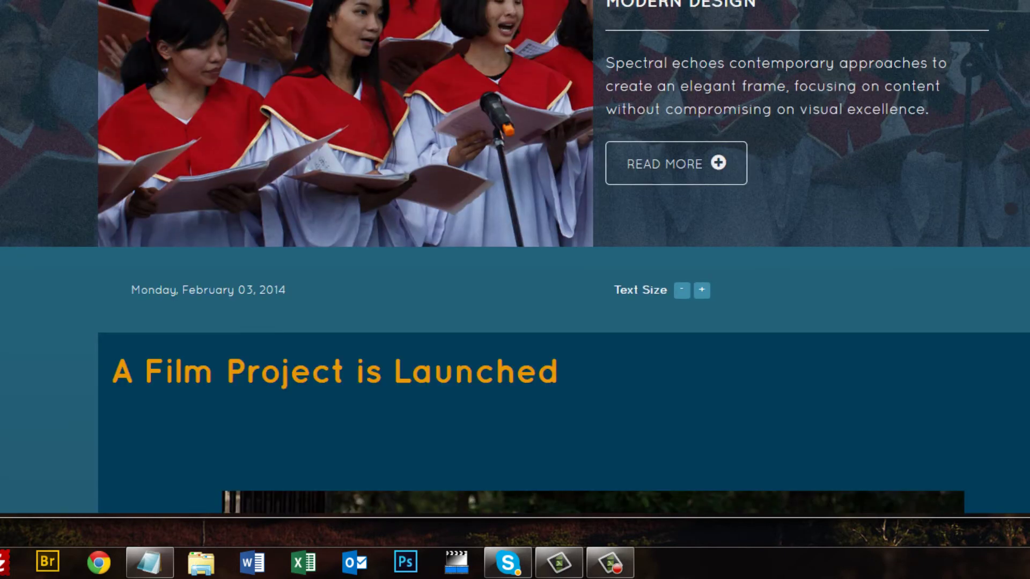
Step: Scroll through the published 'A Film Project is Launched' post on the live site
{"action": "scroll", "coordinate": [515, 257], "scroll_direction": "down", "scroll_amount": 15}
{"action": "scroll", "coordinate": [515, 257], "scroll_direction": "down", "scroll_amount": 15}
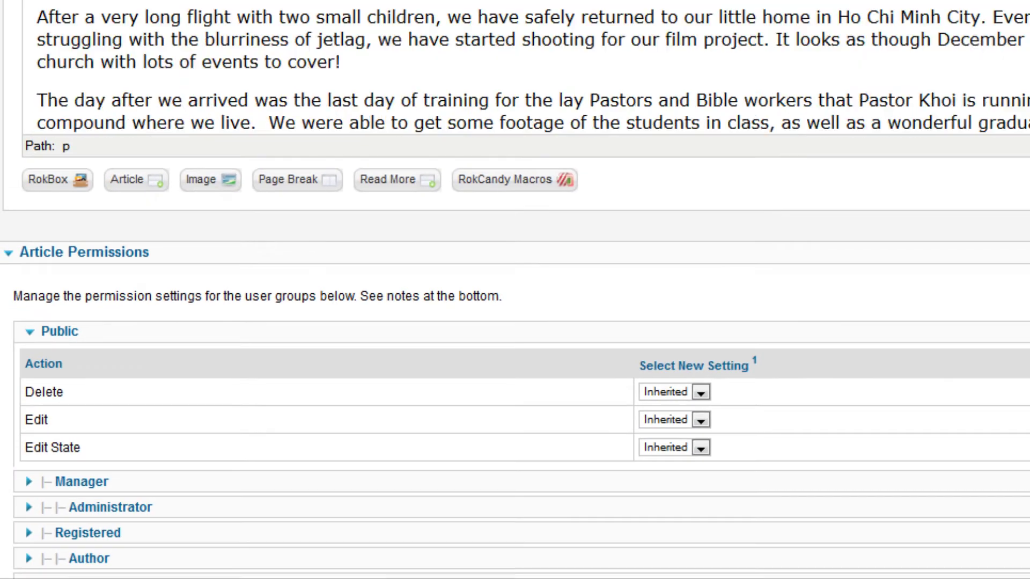
Step: Make the rokbox Play Video paragraph 14pt and centre it
{"action": "scroll", "coordinate": [515, 75], "scroll_direction": "down", "scroll_amount": 10}
{"action": "scroll", "coordinate": [515, 70], "scroll_direction": "down", "scroll_amount": 3}
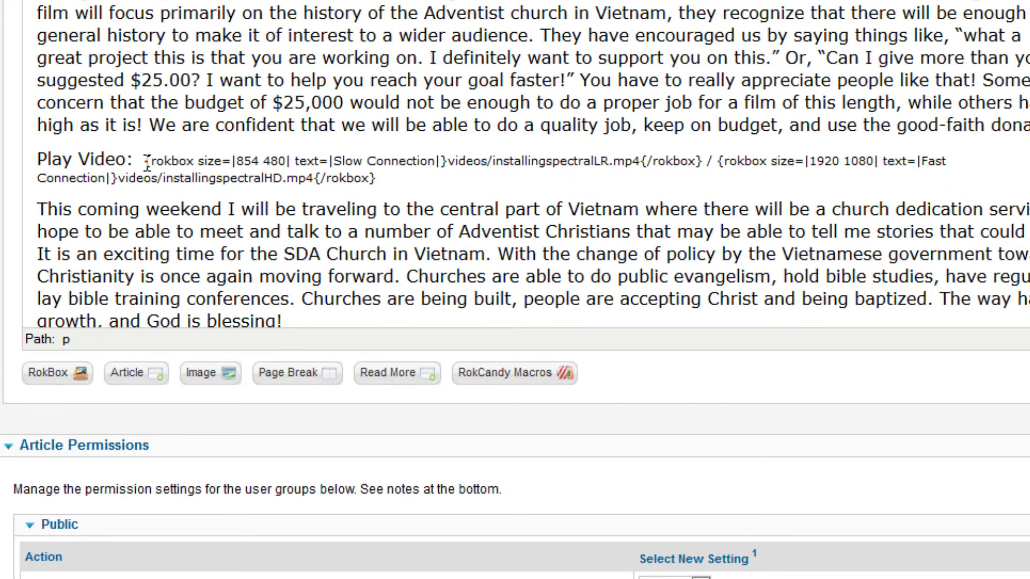
{"action": "left_click_drag", "start_coordinate": [152, 161], "coordinate": [376, 179]}
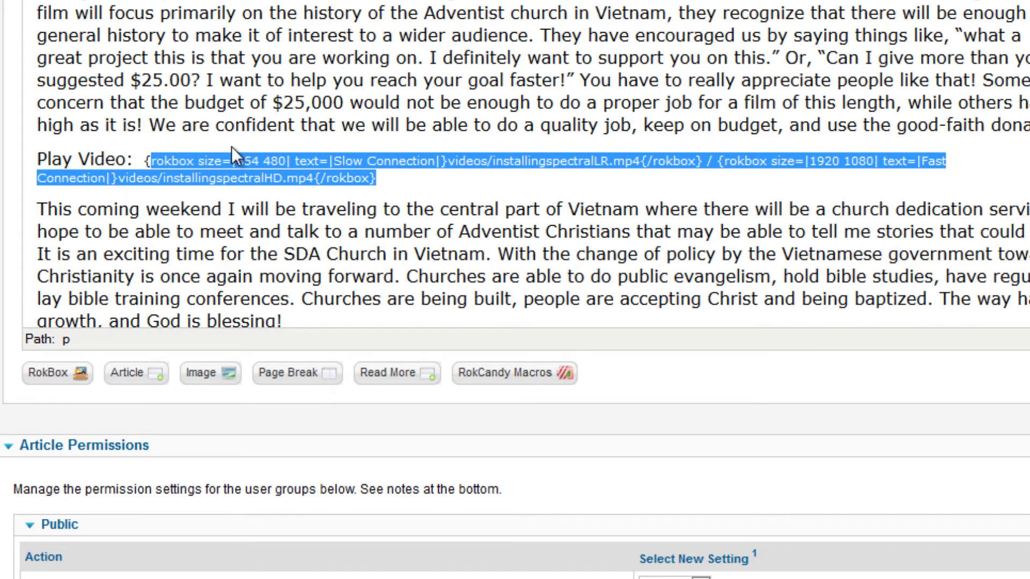
{"action": "left_click", "coordinate": [8, 161], "text": "shift"}
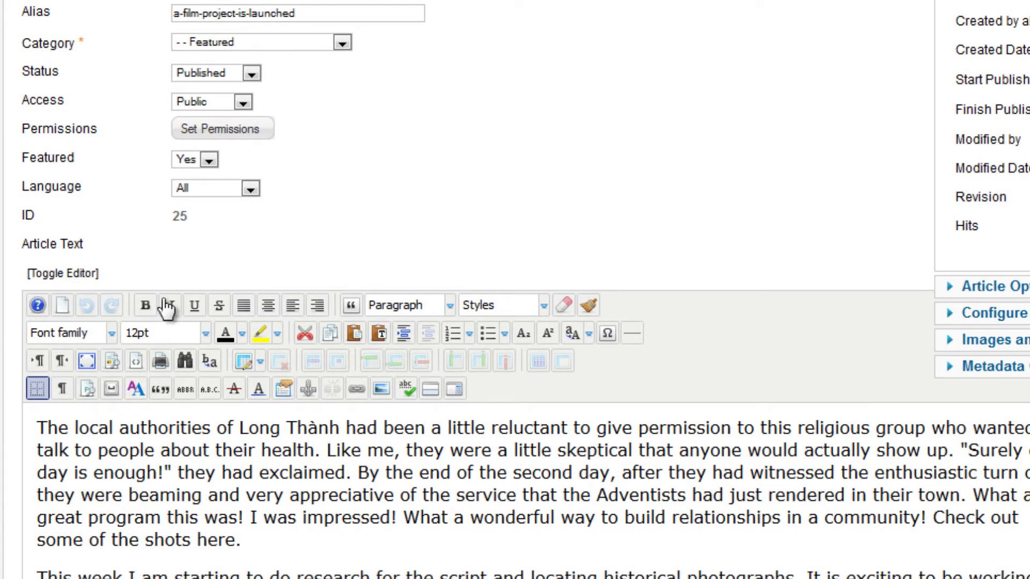
{"action": "left_click", "coordinate": [205, 334]}
{"action": "left_click", "coordinate": [269, 310]}
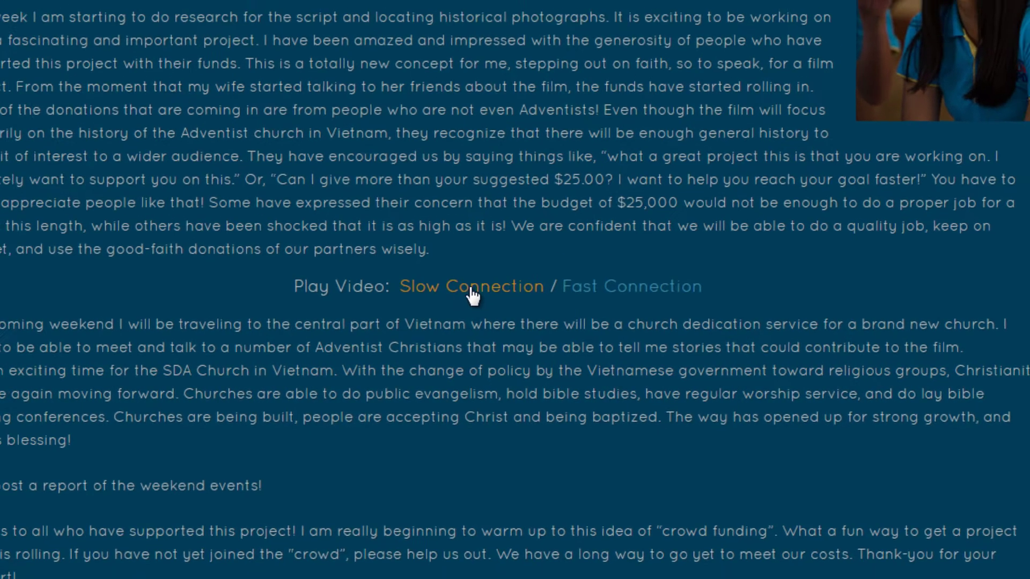
Step: Play the Slow Connection and Fast Connection videos in the lightbox, then return to the Administration tab
{"action": "left_click", "coordinate": [444, 274]}
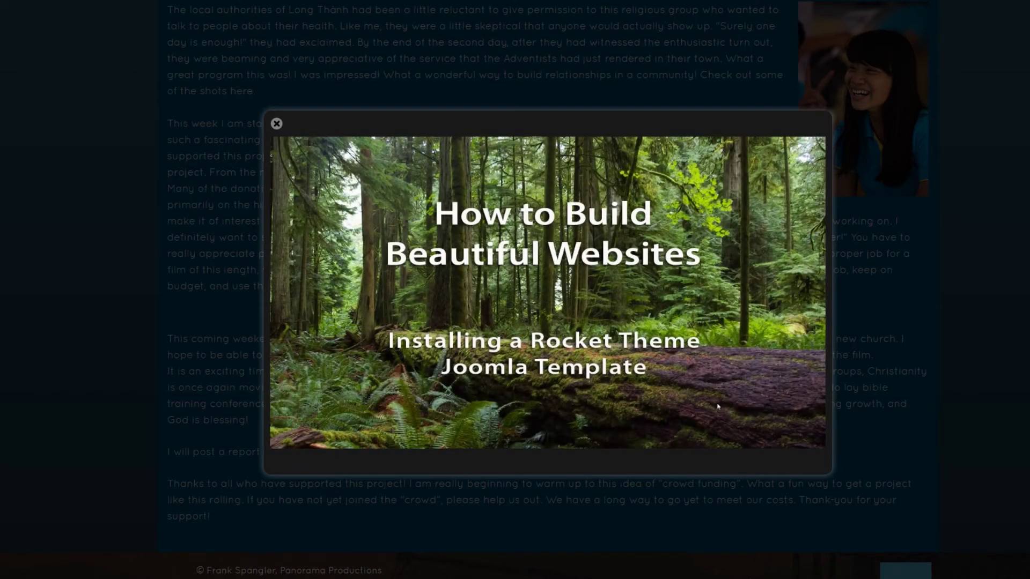
{"action": "left_click", "coordinate": [277, 124]}
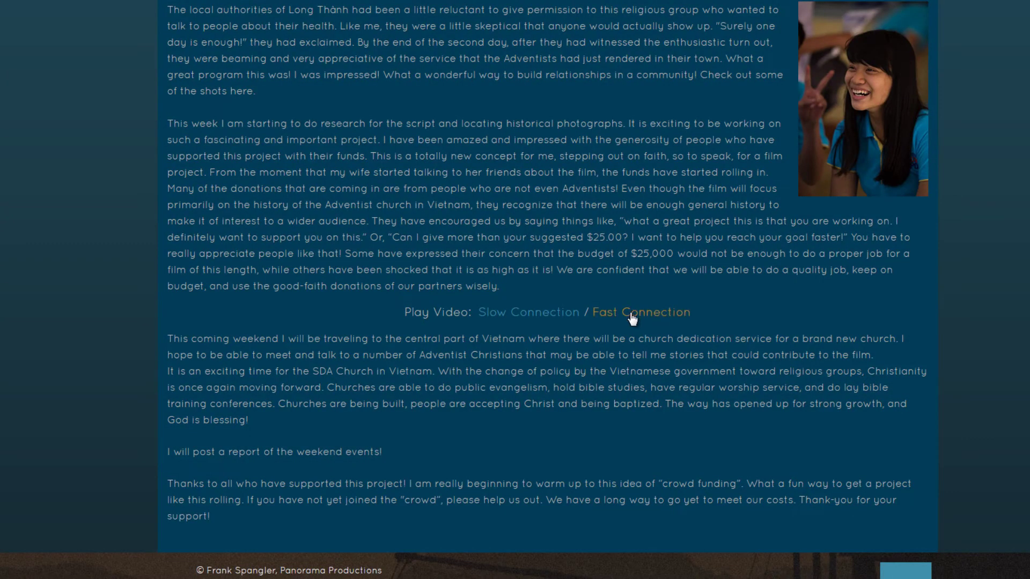
{"action": "left_click", "coordinate": [632, 318]}
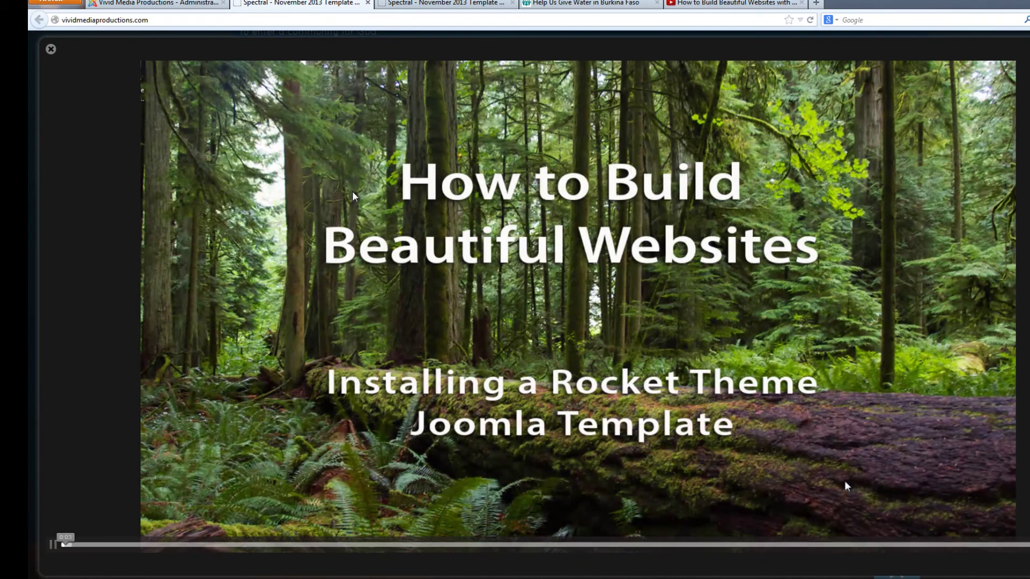
{"action": "key", "text": "Escape"}
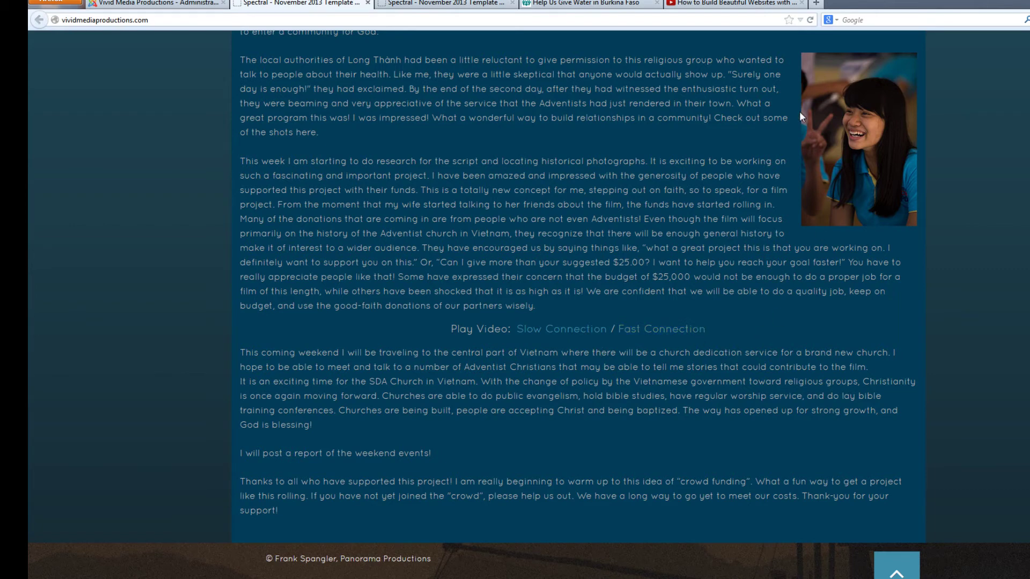
{"action": "left_click", "coordinate": [153, 3]}
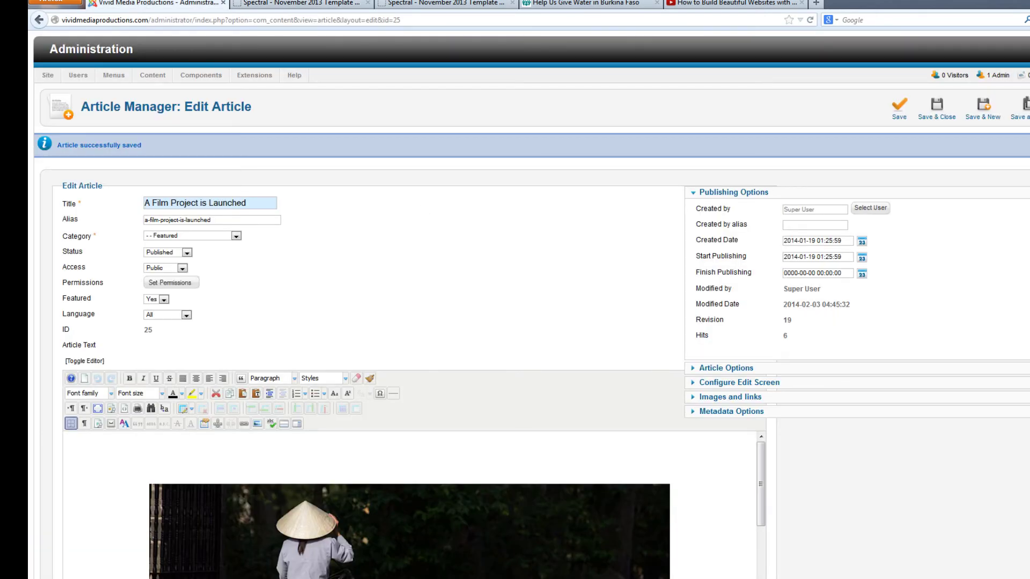
Step: Highlight the Slow Connection and Fast Connection link text, then the whole rokbox video code
{"action": "scroll", "coordinate": [860, 191], "scroll_direction": "down", "scroll_amount": 10}
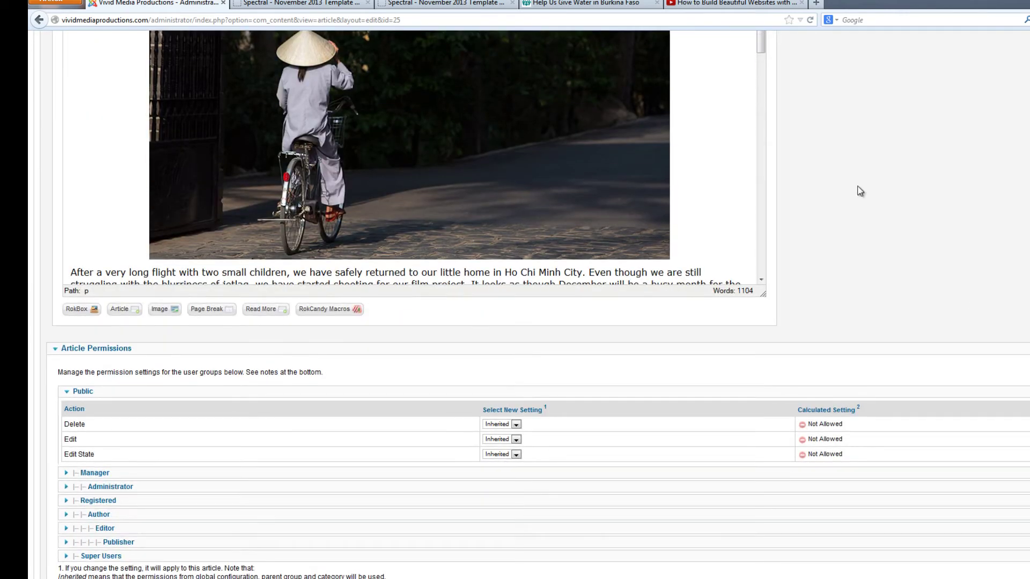
{"action": "left_click_drag", "start_coordinate": [762, 50], "coordinate": [764, 223]}
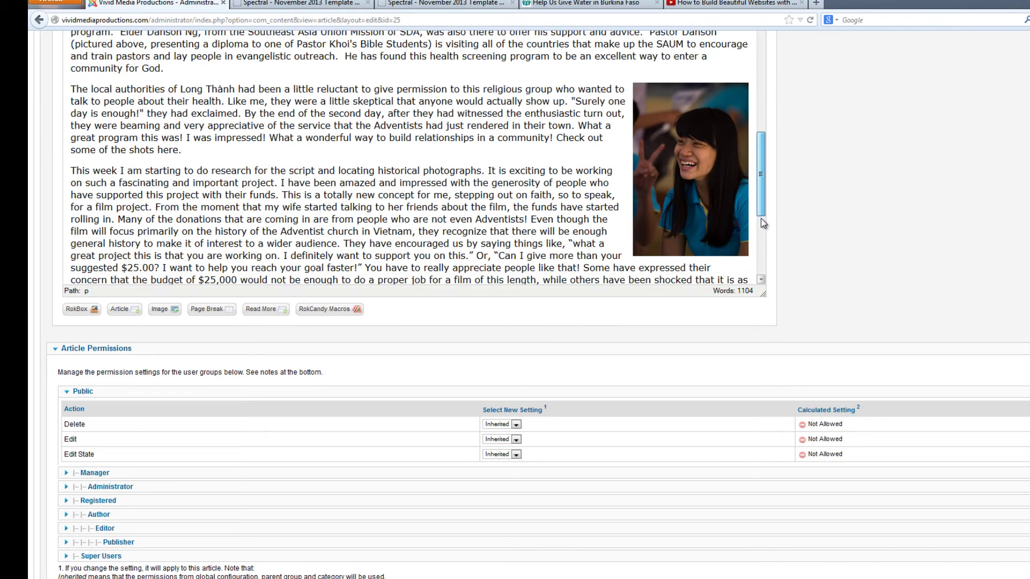
{"action": "scroll", "coordinate": [654, 193], "scroll_direction": "down", "scroll_amount": 4}
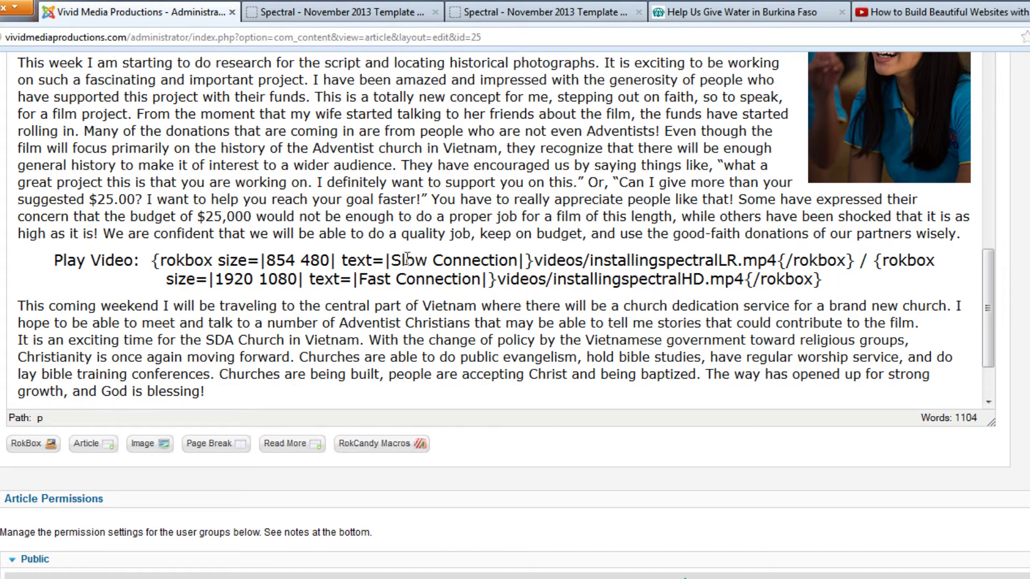
{"action": "left_click_drag", "start_coordinate": [392, 261], "coordinate": [520, 260]}
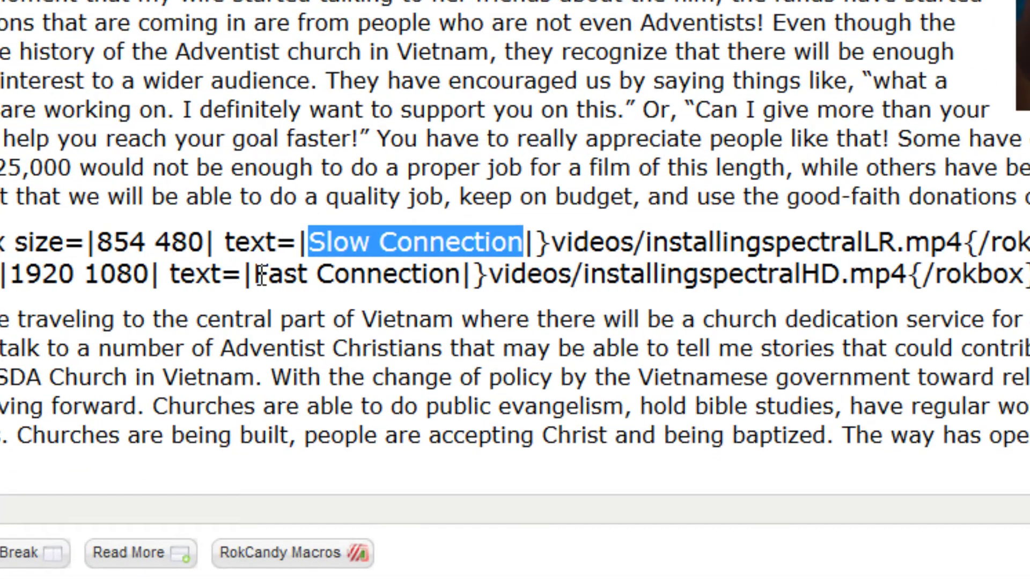
{"action": "left_click_drag", "start_coordinate": [362, 279], "coordinate": [459, 280]}
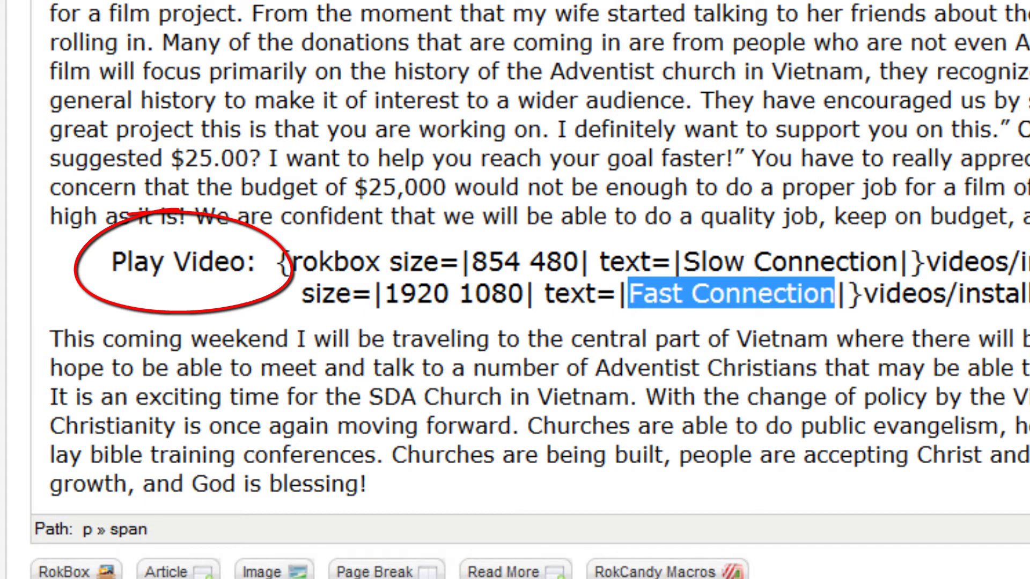
{"action": "left_click", "coordinate": [276, 262]}
{"action": "left_click_drag", "start_coordinate": [275, 261], "coordinate": [1029, 316]}
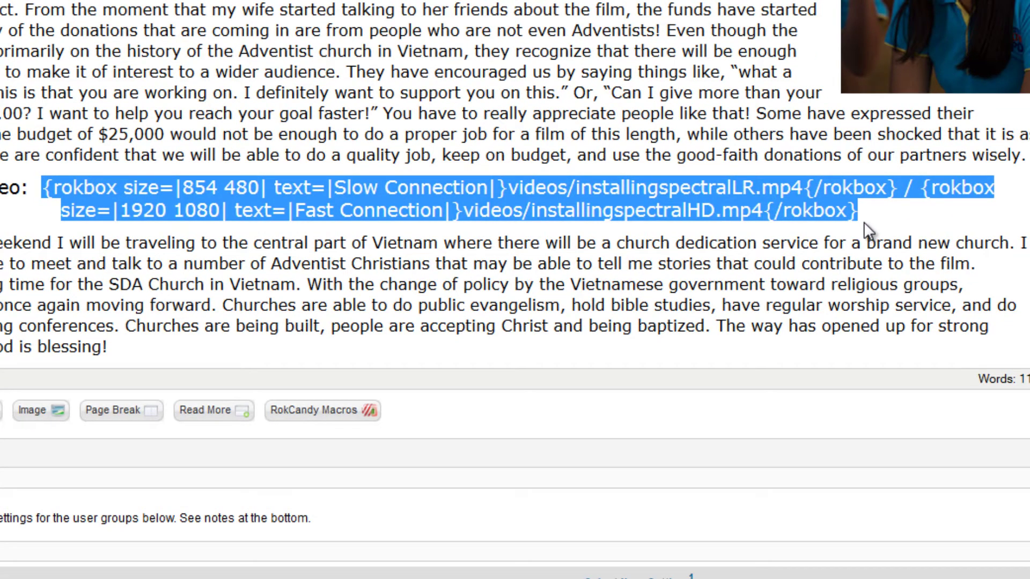
{"action": "left_click", "coordinate": [863, 221]}
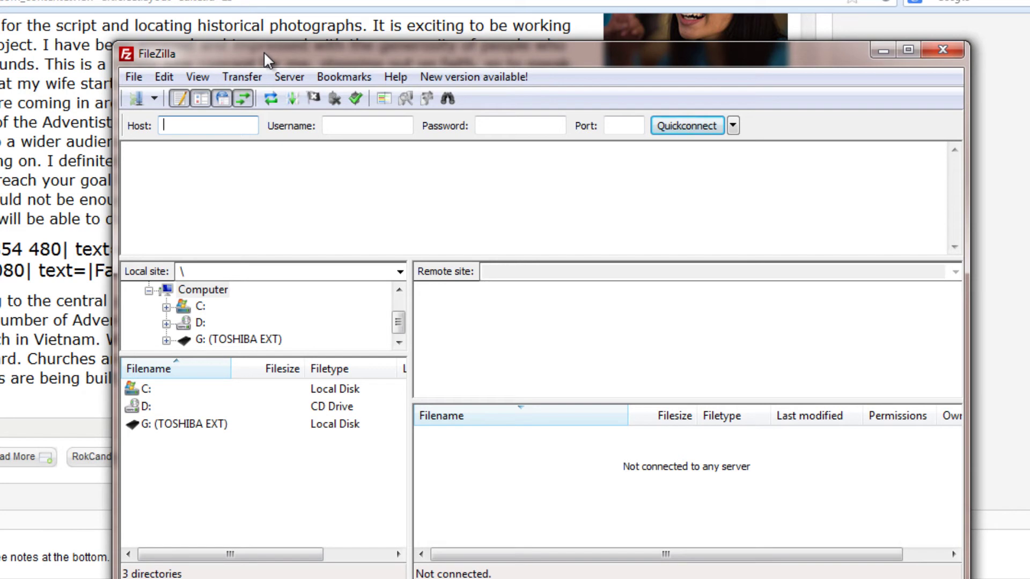
Step: Connect to the saved VividMediaProductions site through the Site Manager
{"action": "left_click", "coordinate": [133, 77]}
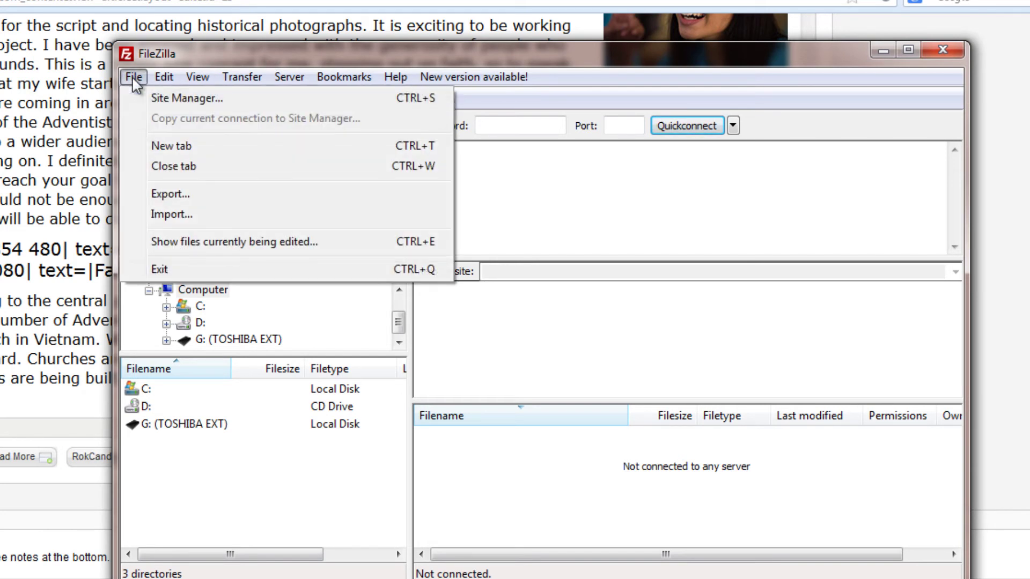
{"action": "left_click", "coordinate": [158, 99]}
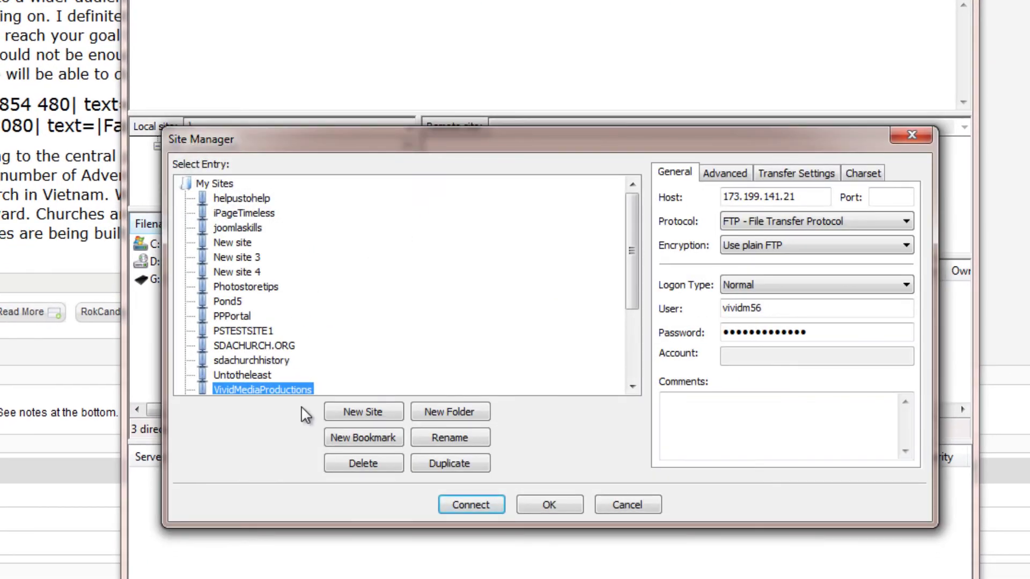
{"action": "left_click", "coordinate": [480, 507]}
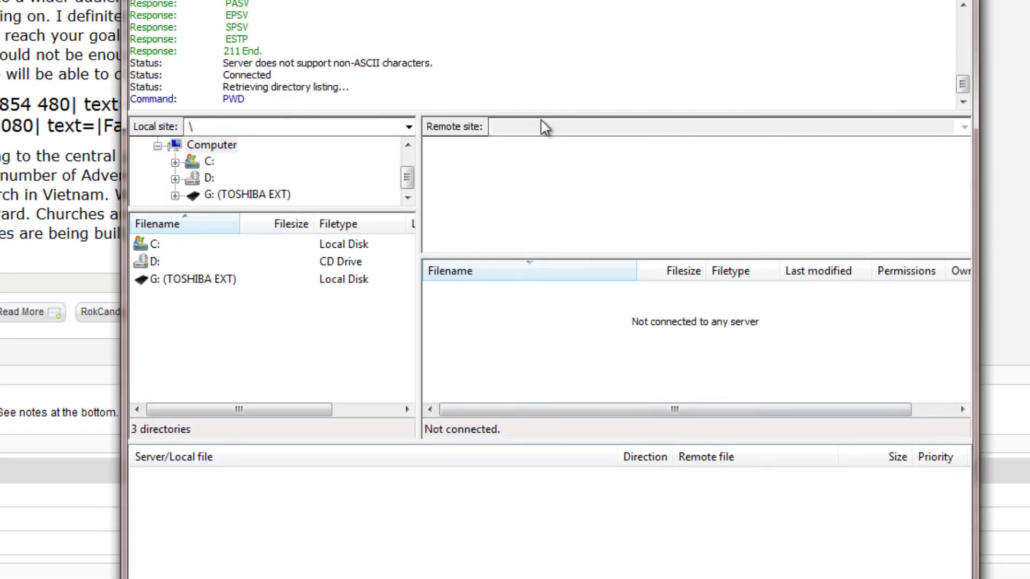
Step: Open /public_html on the server, then its videos folder
{"action": "left_click_drag", "start_coordinate": [963, 292], "coordinate": [967, 337]}
{"action": "double_click", "coordinate": [434, 329]}
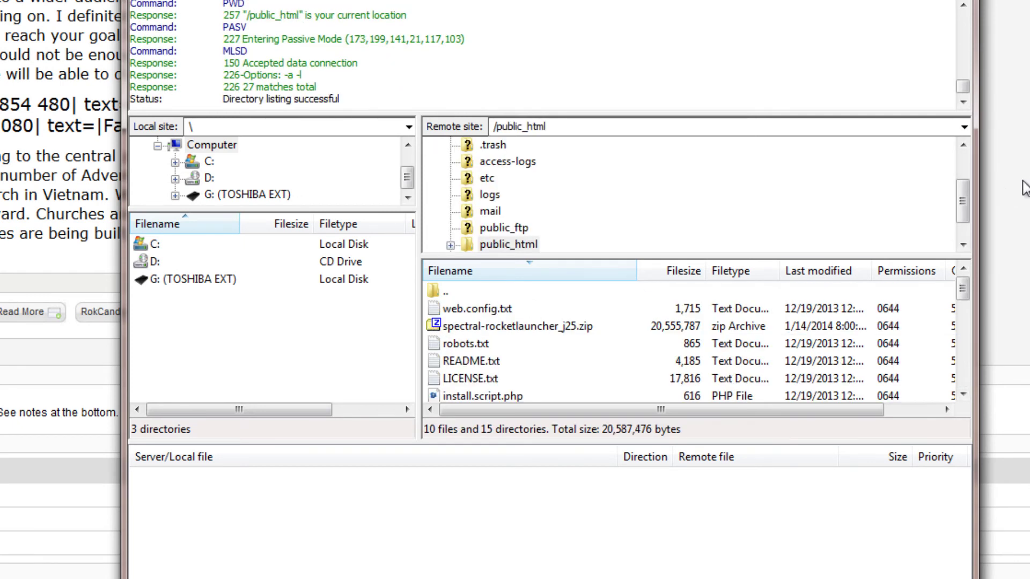
{"action": "left_click_drag", "start_coordinate": [889, 256], "coordinate": [892, 166]}
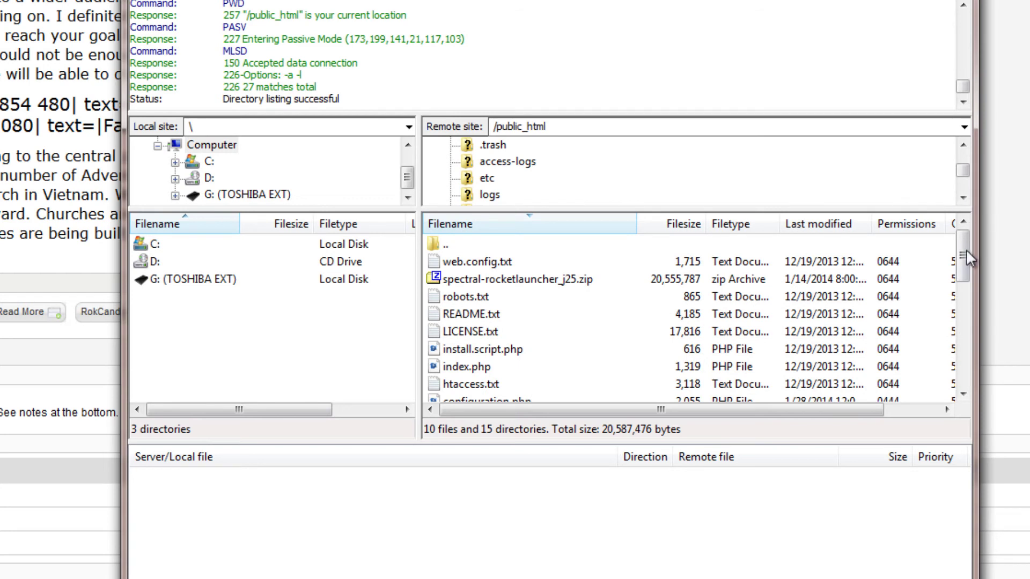
{"action": "left_click_drag", "start_coordinate": [965, 225], "coordinate": [963, 306]}
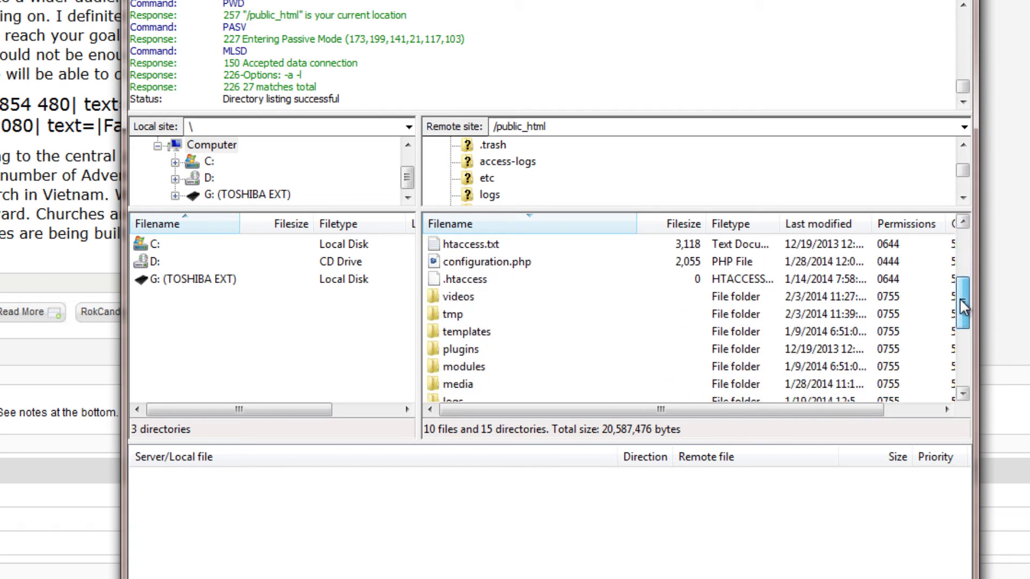
{"action": "right_click", "coordinate": [558, 263]}
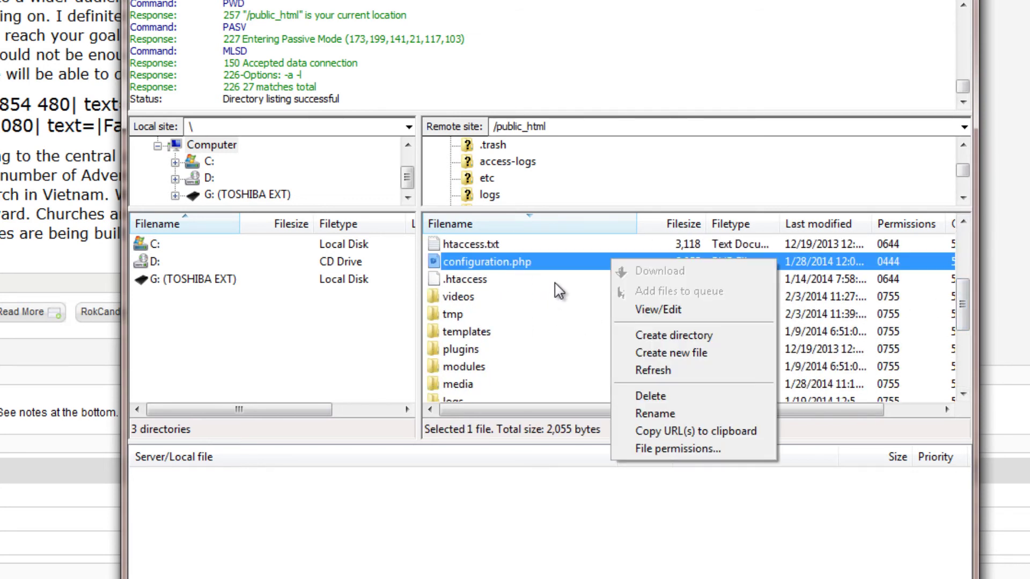
{"action": "left_click", "coordinate": [559, 259]}
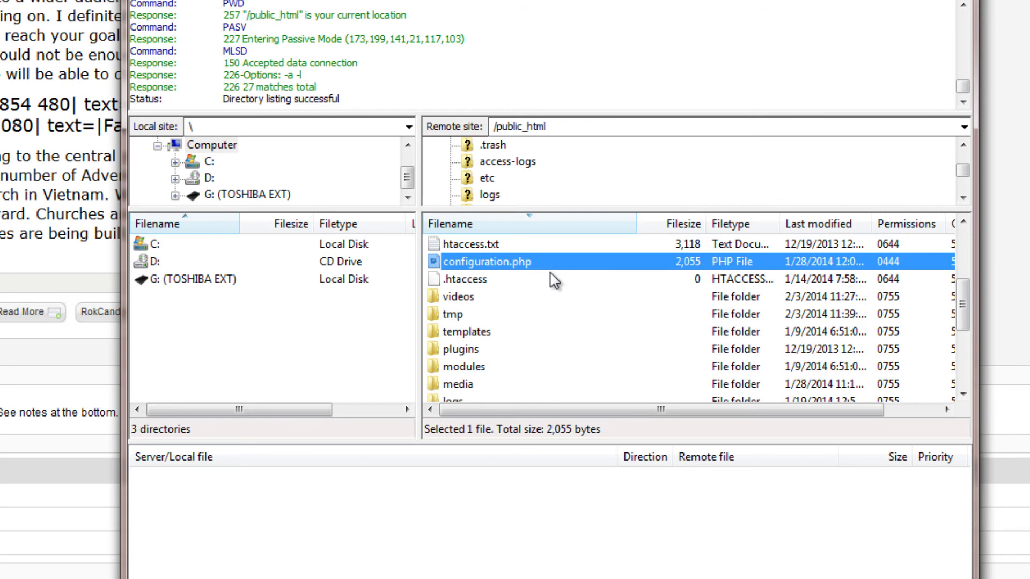
{"action": "left_click", "coordinate": [435, 300]}
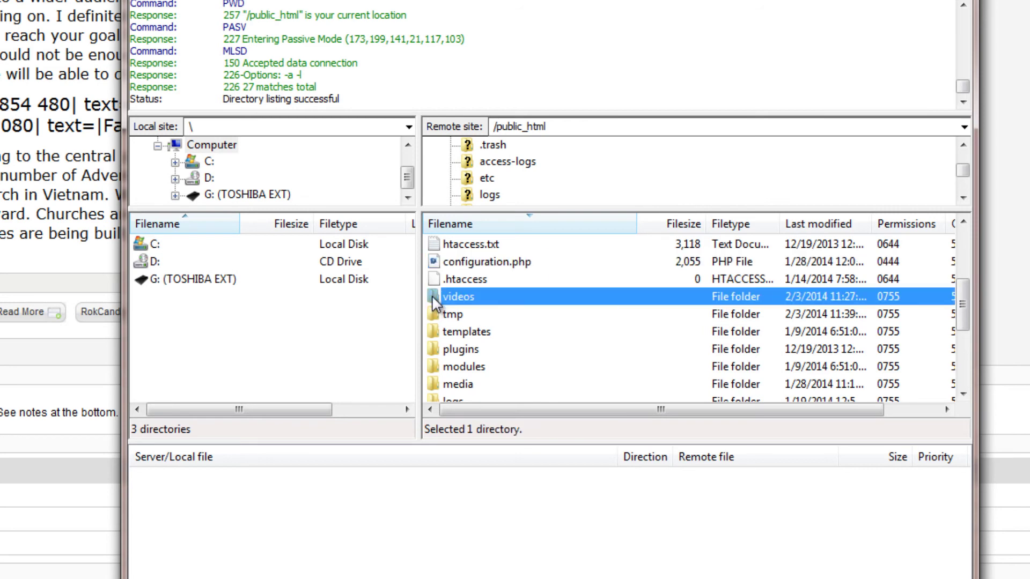
{"action": "double_click", "coordinate": [433, 299]}
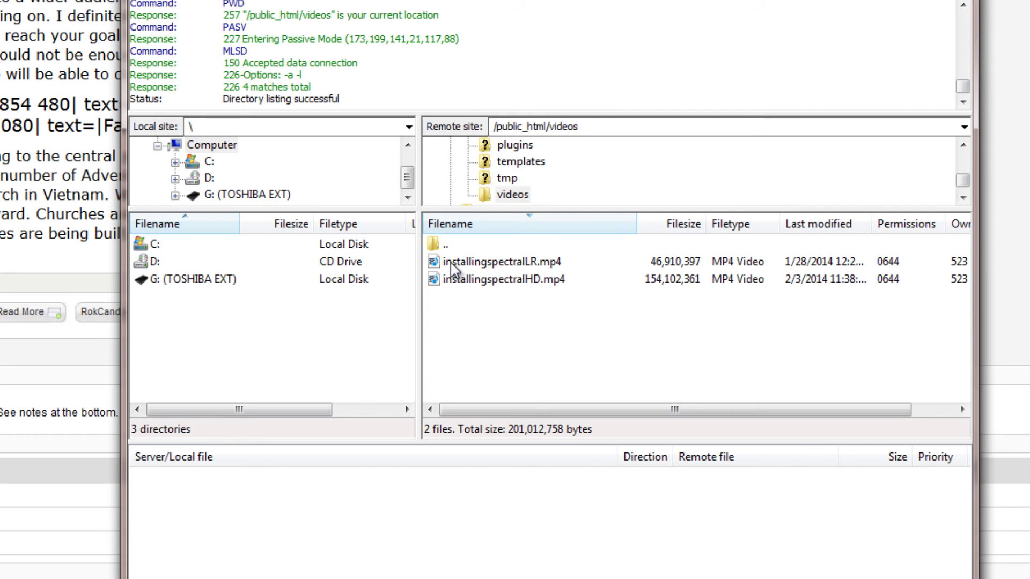
Step: Move FileZilla aside, then show installingspectralLR.mp4's full name and the videos folder in the remote tree
{"action": "left_click_drag", "start_coordinate": [537, 1], "coordinate": [970, 12]}
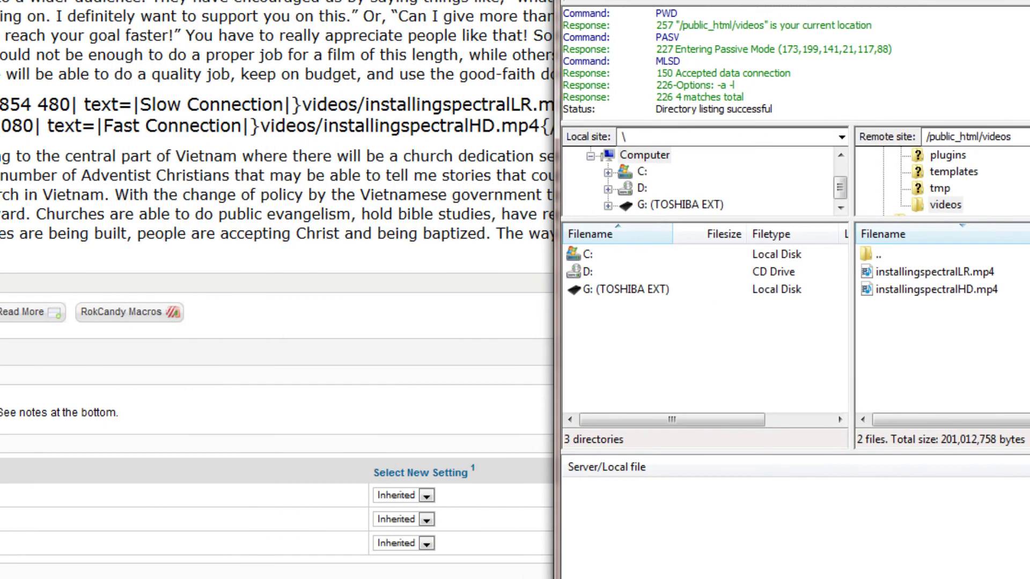
{"action": "left_click_drag", "start_coordinate": [751, 0], "coordinate": [753, 186]}
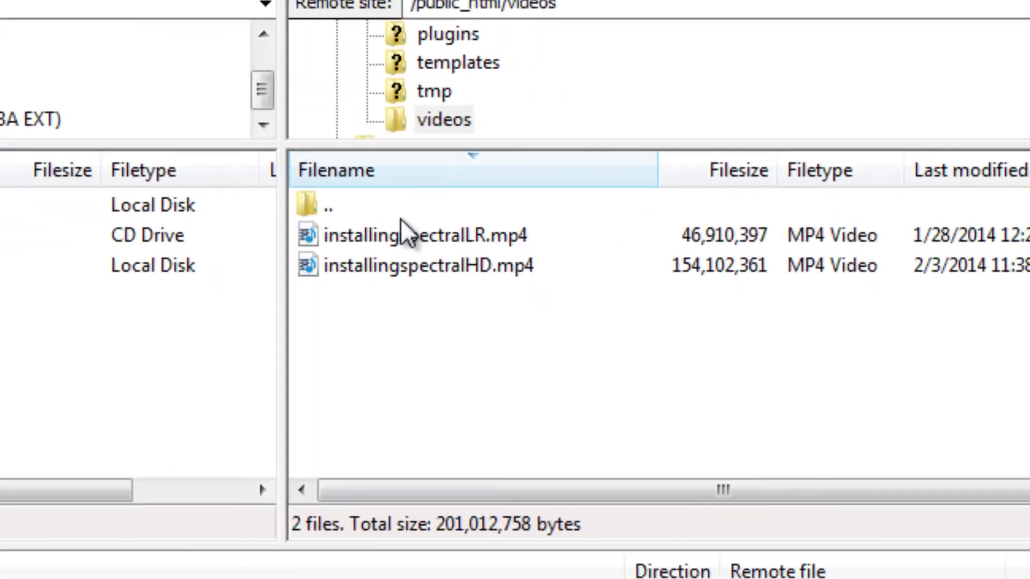
{"action": "left_click", "coordinate": [365, 243]}
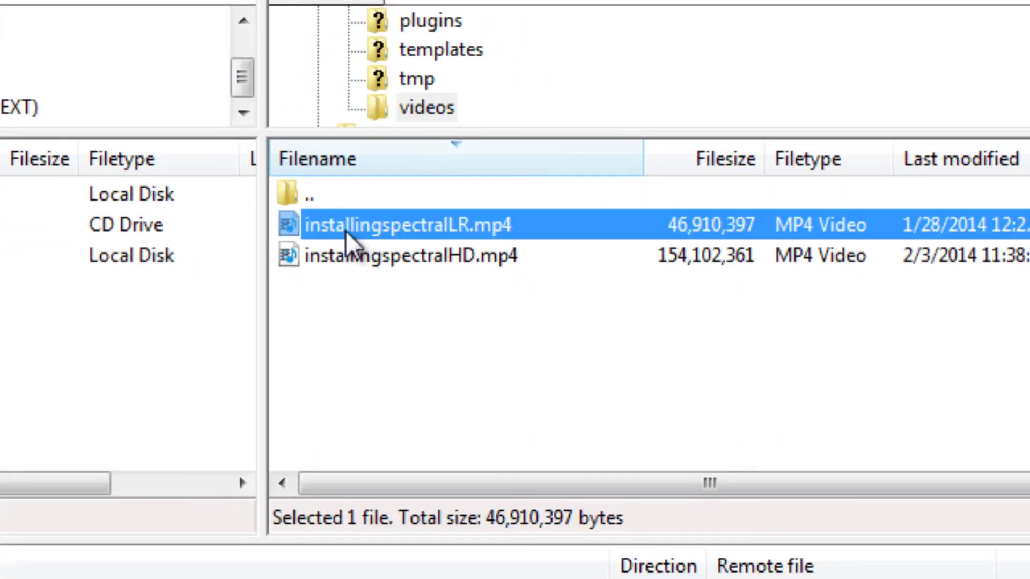
{"action": "left_click", "coordinate": [346, 230]}
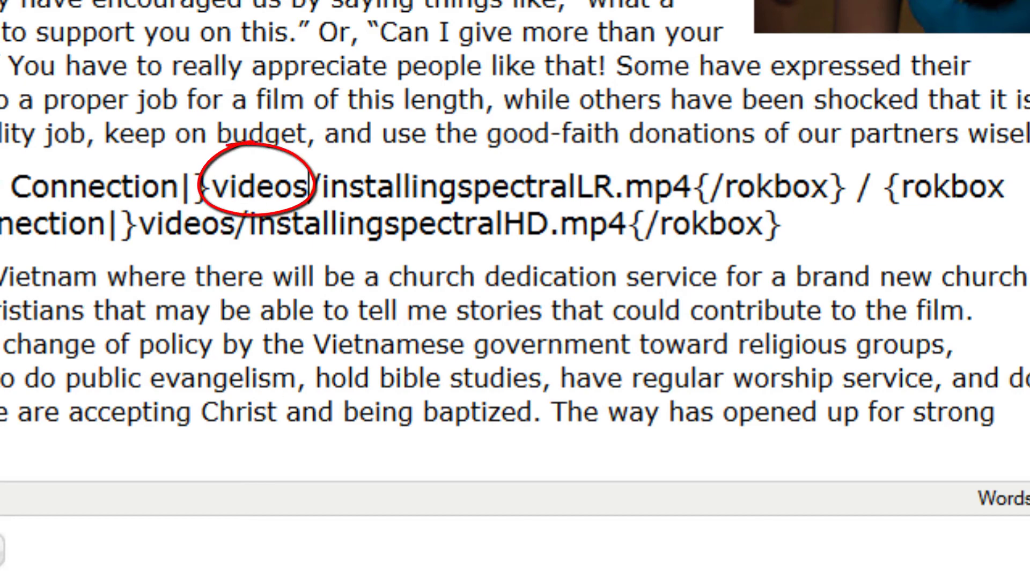
{"action": "key", "text": "alt+Tab"}
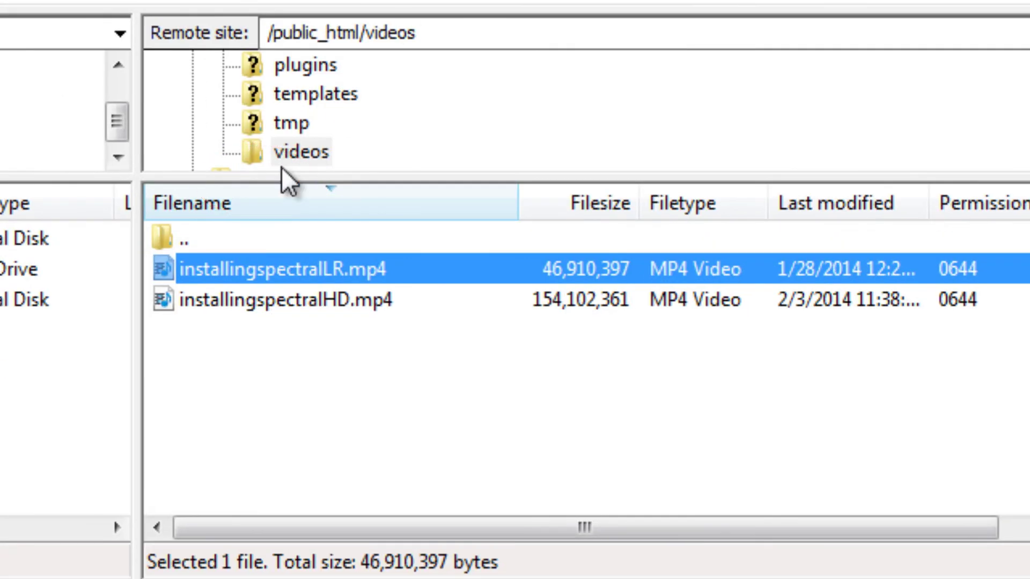
{"action": "left_click", "coordinate": [258, 154]}
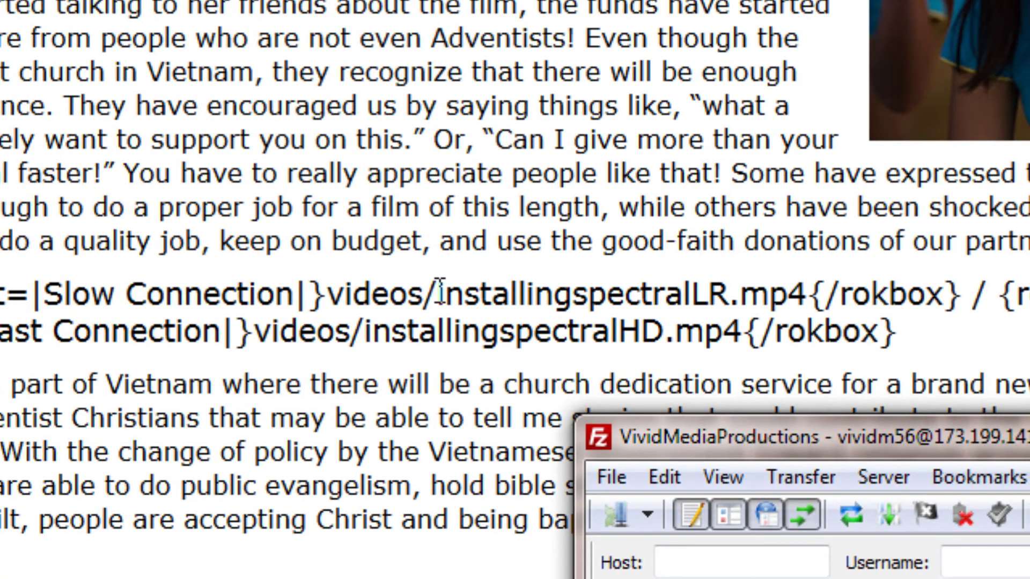
Step: Mark the low-resolution file name, the opening Slow Connection rokbox code and its closing {/rokbox} tag
{"action": "left_click_drag", "start_coordinate": [439, 293], "coordinate": [805, 295]}
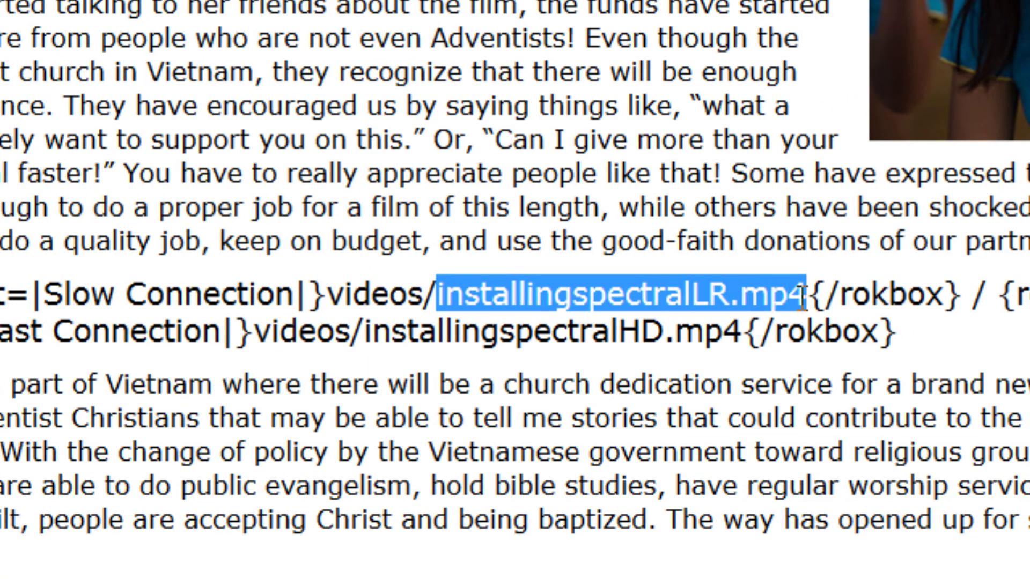
{"action": "left_click", "coordinate": [801, 295]}
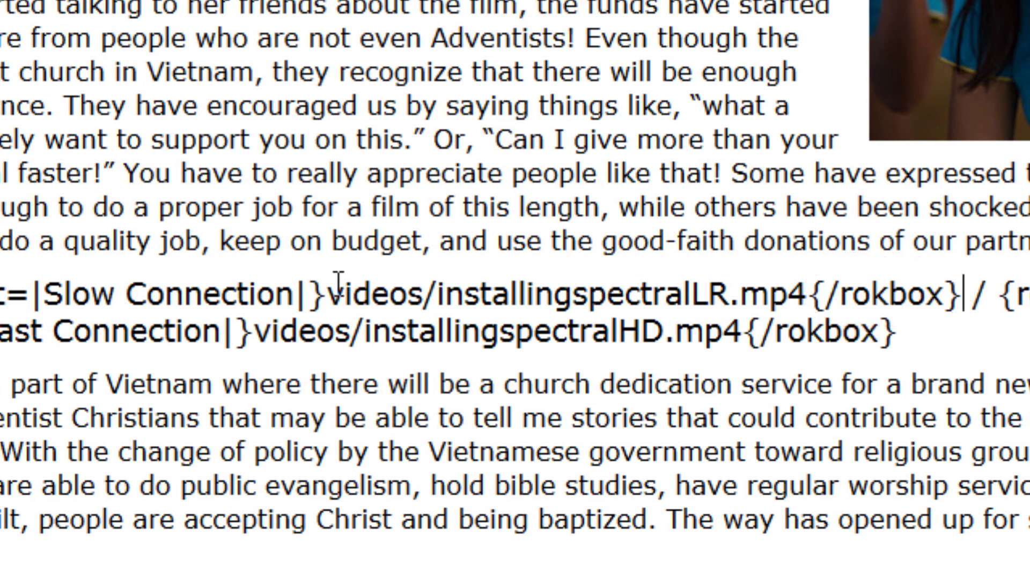
{"action": "left_click_drag", "start_coordinate": [325, 294], "coordinate": [0, 294]}
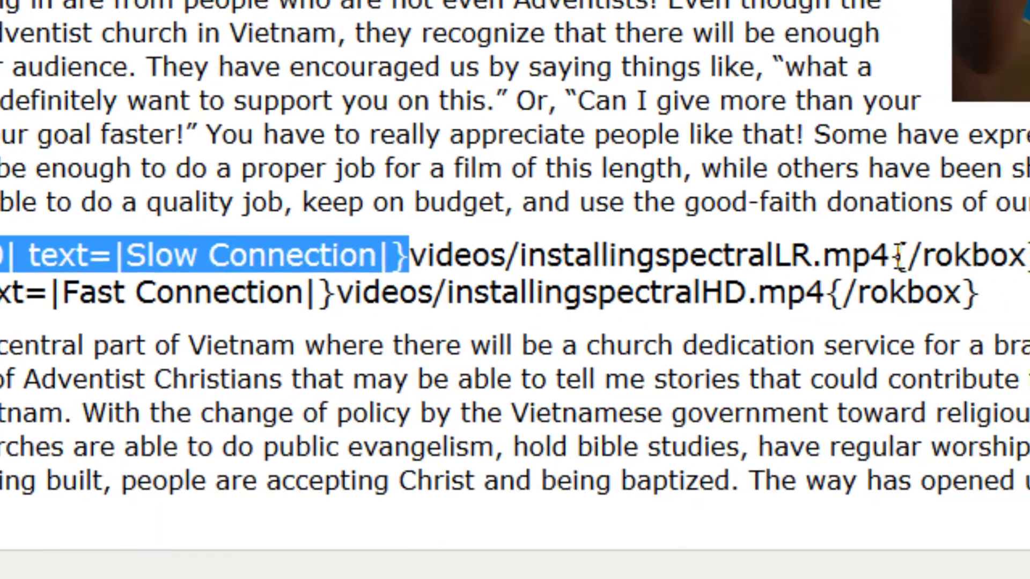
{"action": "left_click_drag", "start_coordinate": [897, 256], "coordinate": [1029, 259]}
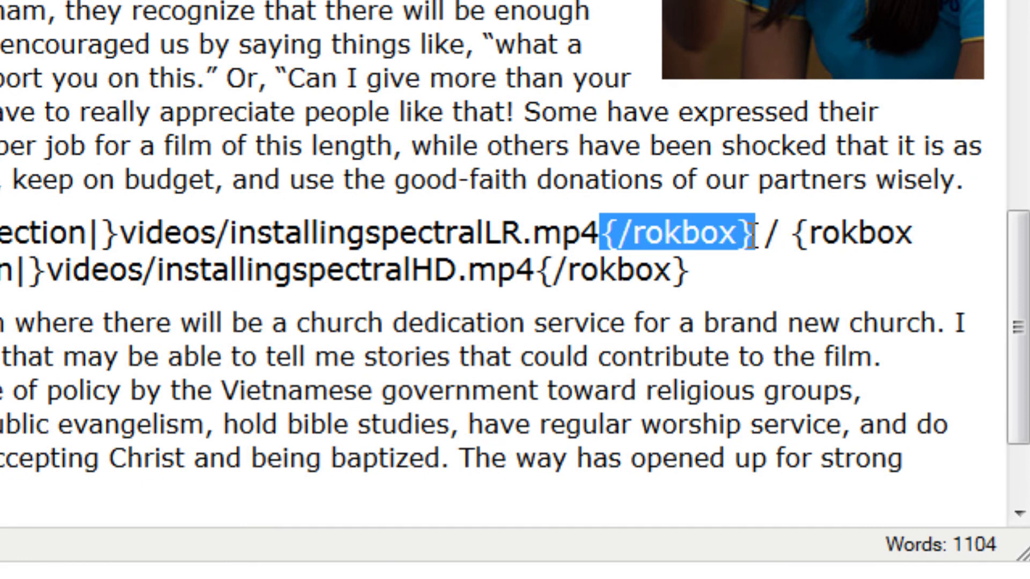
{"action": "left_click", "coordinate": [781, 232]}
Step: Mark the slash between the links and the whole Fast Connection rokbox code
{"action": "key", "text": "shift+Left"}
{"action": "left_click", "coordinate": [790, 236]}
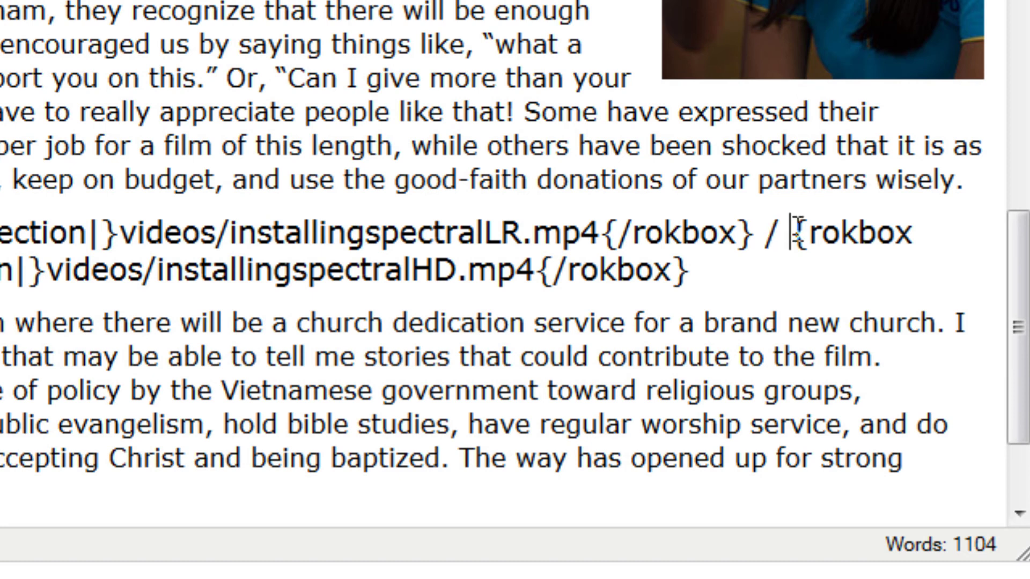
{"action": "left_click_drag", "start_coordinate": [790, 236], "coordinate": [768, 236]}
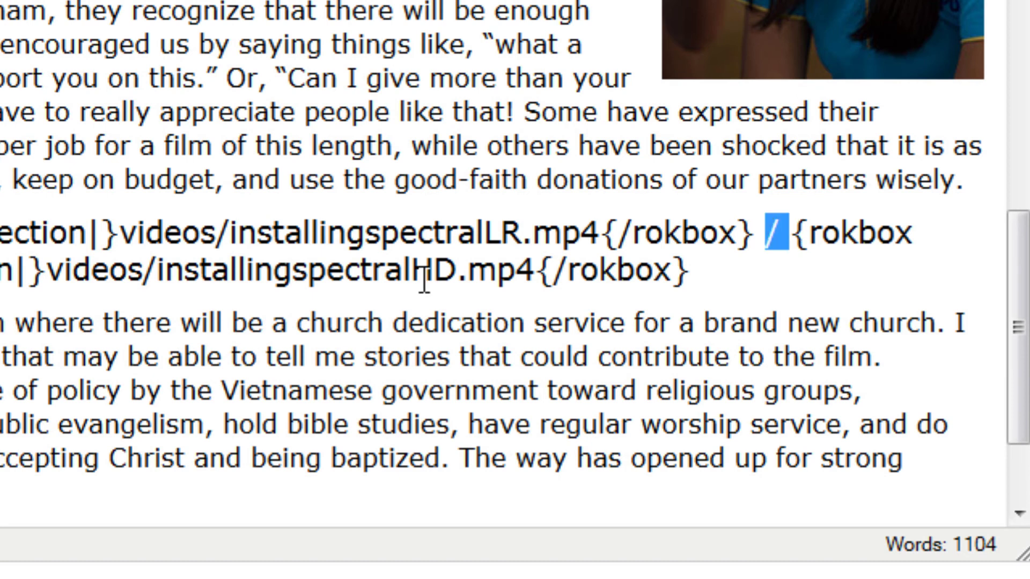
{"action": "left_click", "coordinate": [794, 234]}
{"action": "left_click_drag", "start_coordinate": [796, 235], "coordinate": [727, 278]}
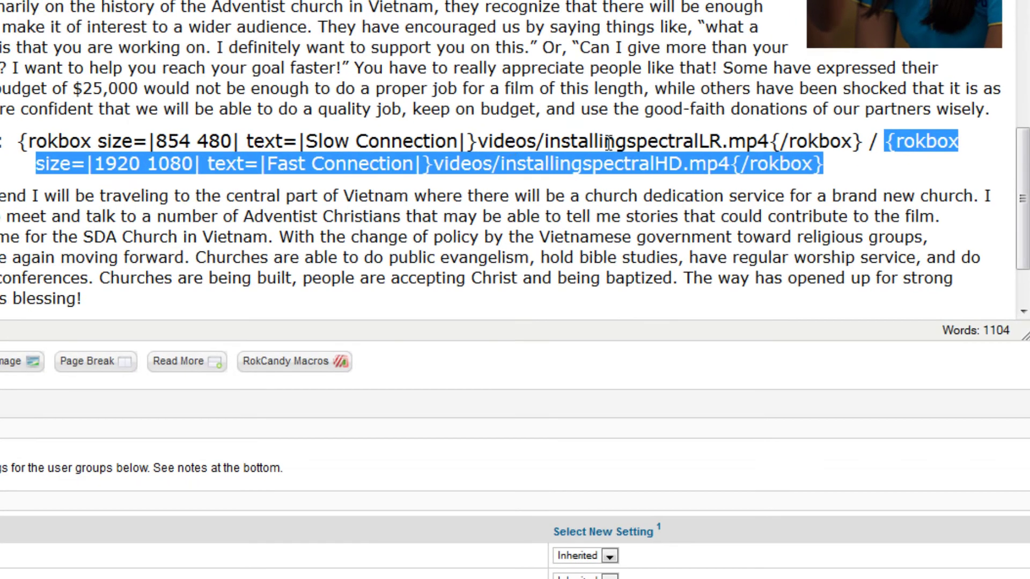
{"action": "left_click", "coordinate": [264, 162]}
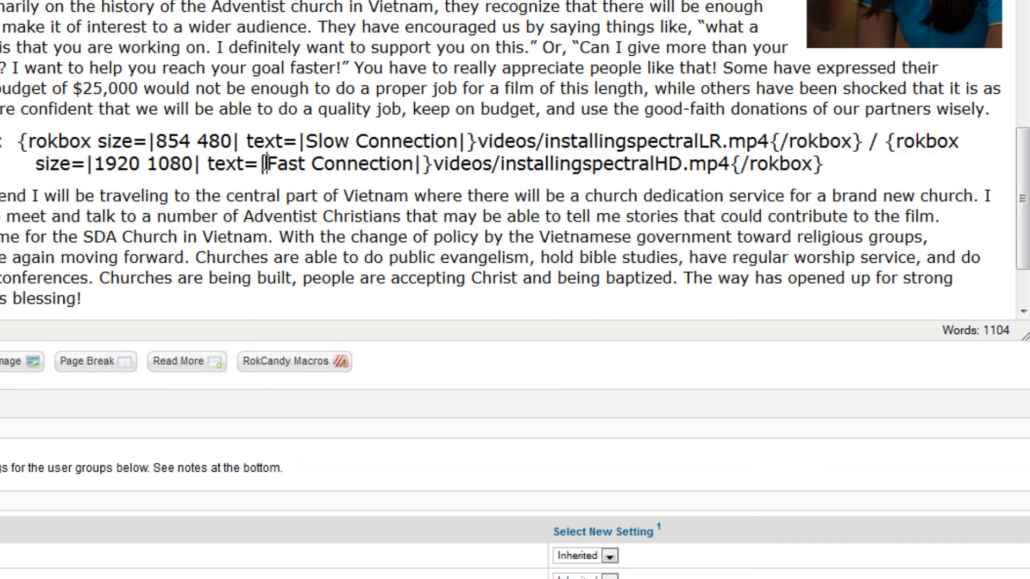
{"action": "left_click_drag", "start_coordinate": [265, 163], "coordinate": [412, 174]}
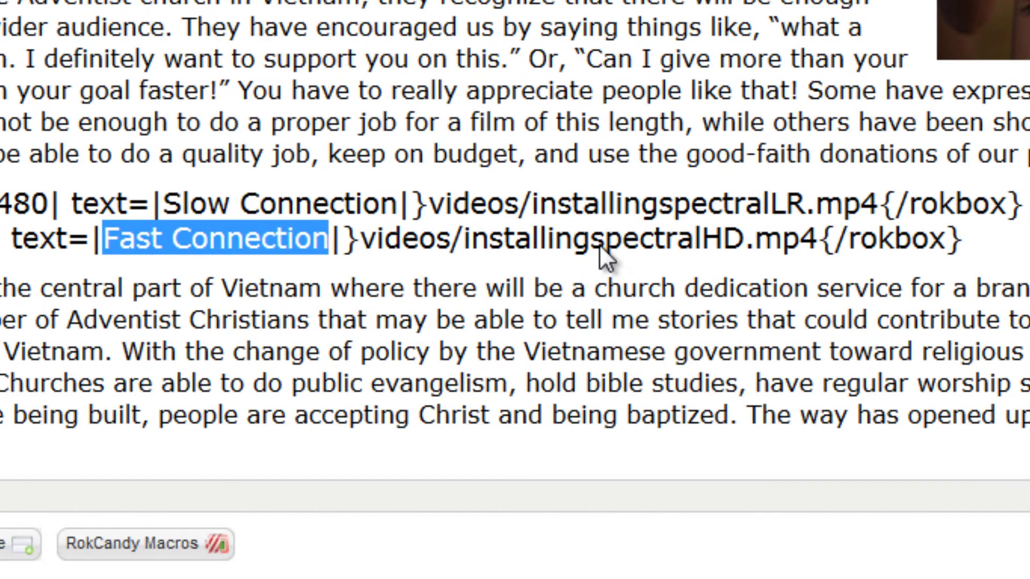
{"action": "left_click_drag", "start_coordinate": [702, 239], "coordinate": [740, 237]}
{"action": "left_click_drag", "start_coordinate": [771, 204], "coordinate": [804, 204]}
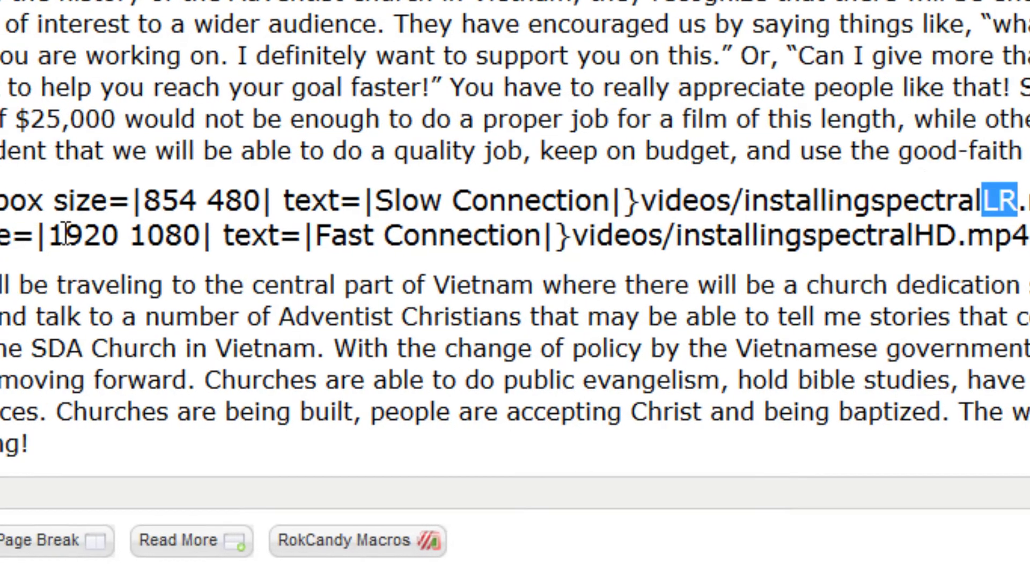
{"action": "left_click", "coordinate": [0, 239]}
{"action": "left_click_drag", "start_coordinate": [334, 236], "coordinate": [481, 240]}
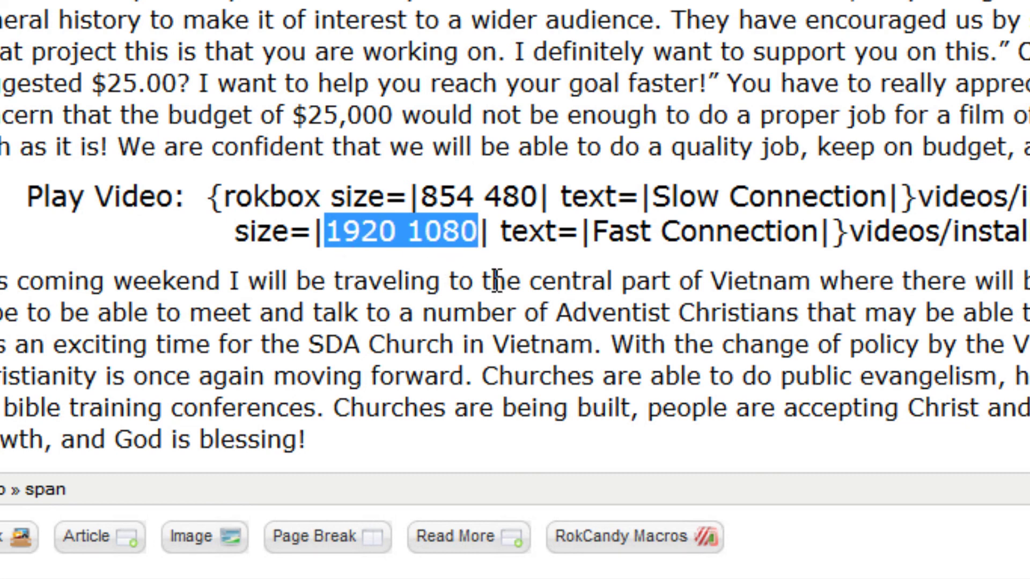
{"action": "key", "text": "Right"}
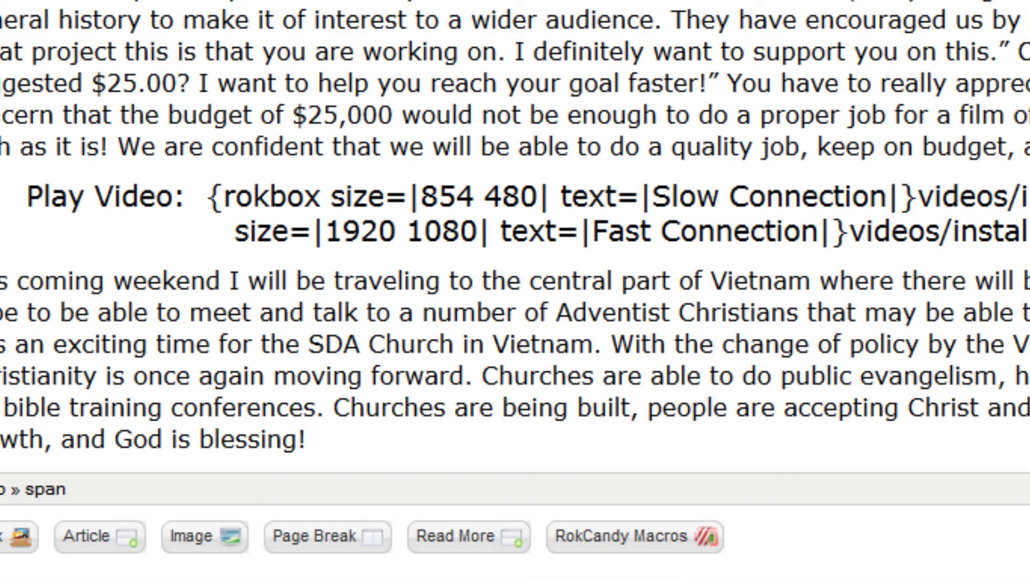
{"action": "triple_click", "coordinate": [309, 188]}
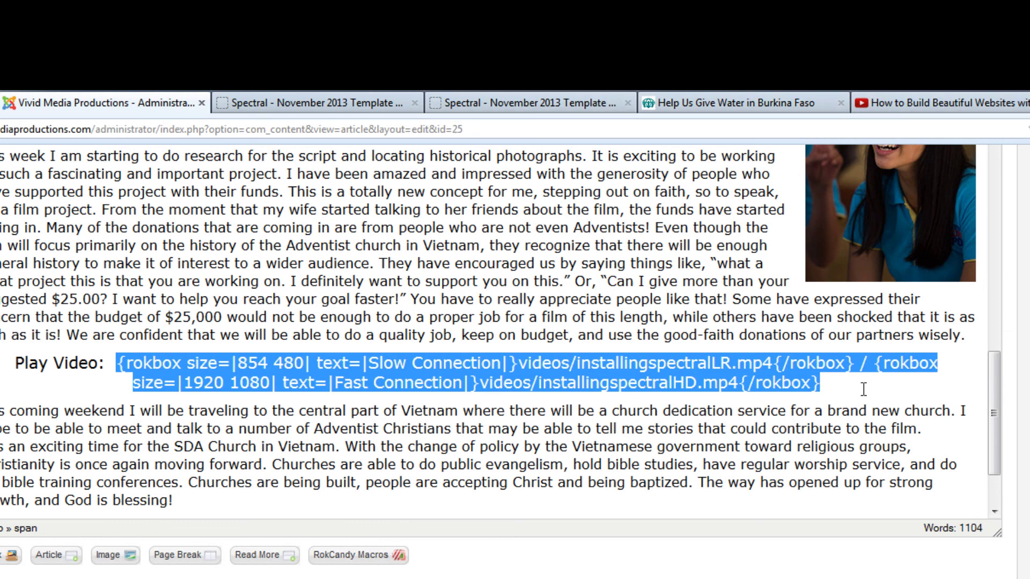
{"action": "left_click_drag", "start_coordinate": [822, 383], "coordinate": [132, 354]}
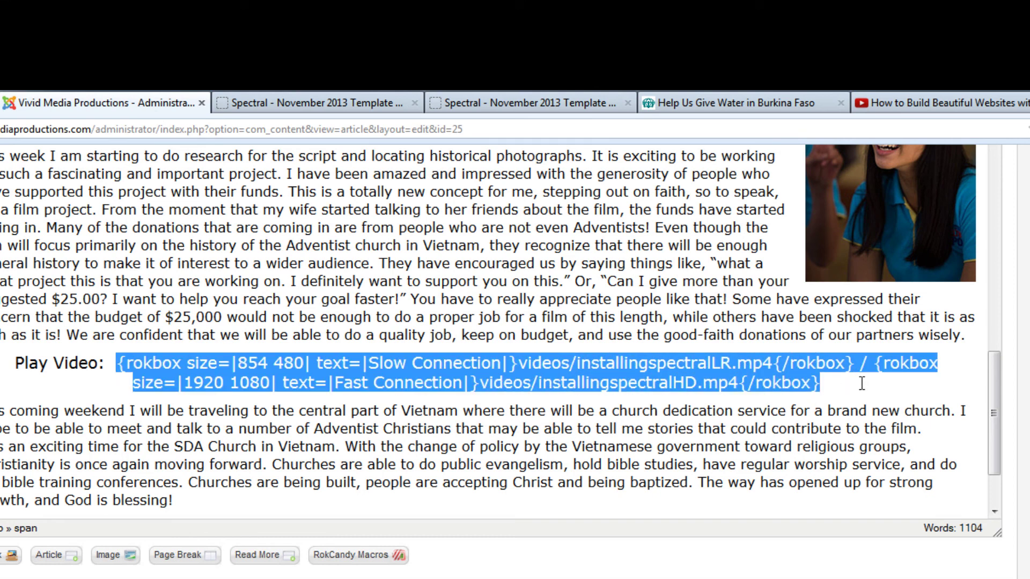